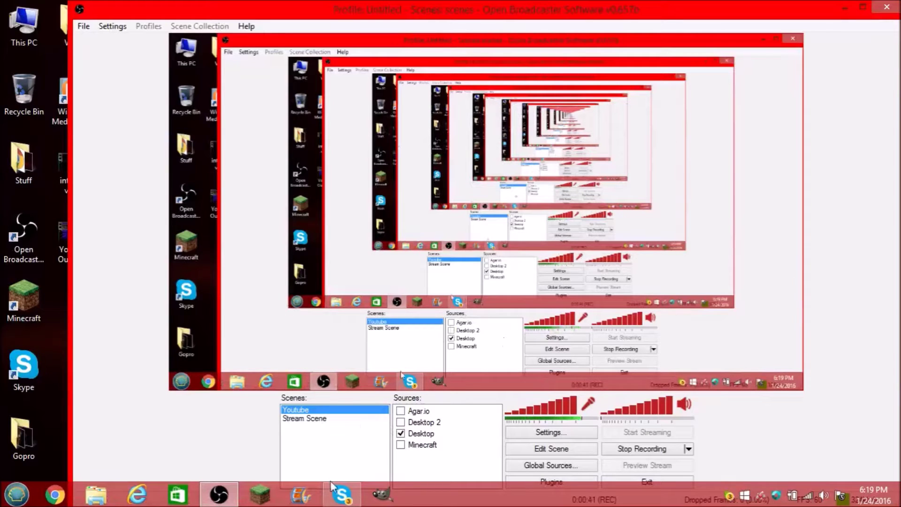
# Step: Minimize the OBS window while it keeps recording, revealing the desktop
pyautogui.click(844, 9)
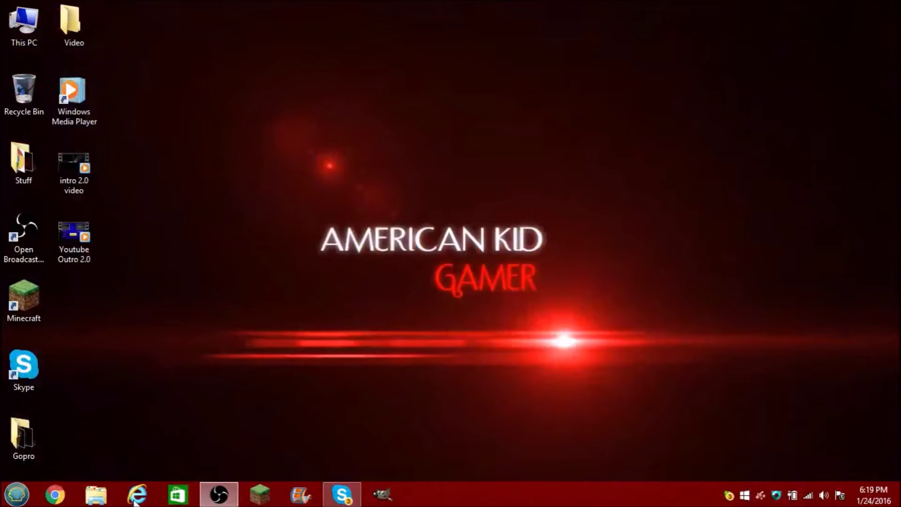
# Step: Launch GIMP 2.8 from the taskbar and let its splash screen finish loading
pyautogui.click(383, 496)
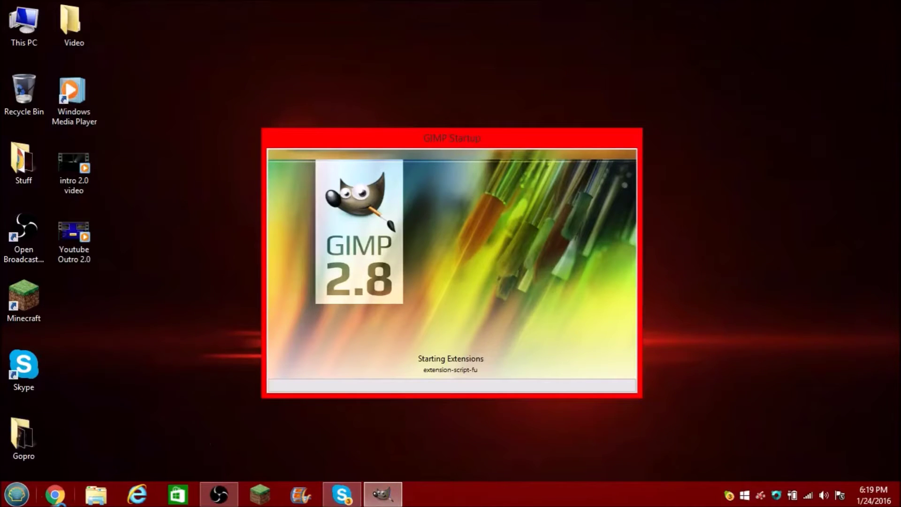
pyautogui.click(55, 494)
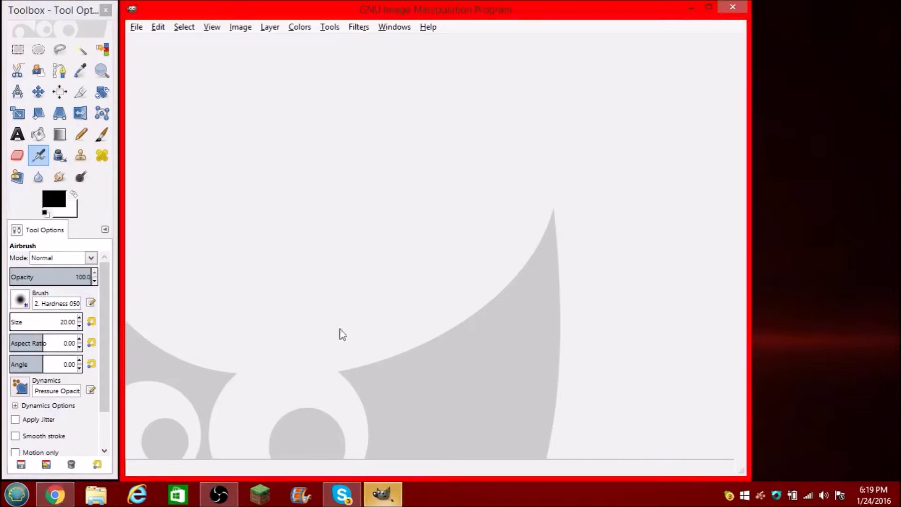
# Step: Reposition the main image window and the Toolbox window slightly
pyautogui.click(270, 27)
pyautogui.click(583, 16)
pyautogui.moveTo(583, 16)
pyautogui.mouseDown()
pyautogui.moveTo(725, 275)
pyautogui.moveTo(630, 6)
pyautogui.moveTo(581, 20)
pyautogui.mouseUp()
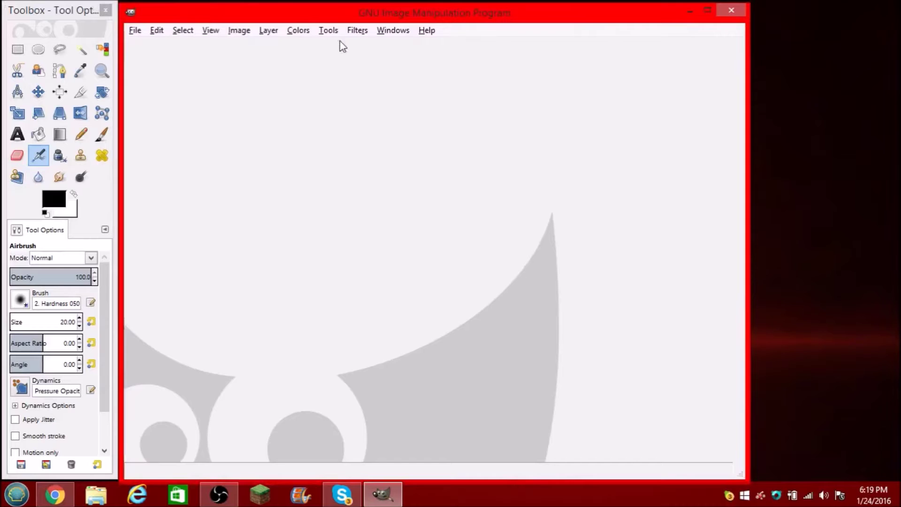
pyautogui.click(395, 30)
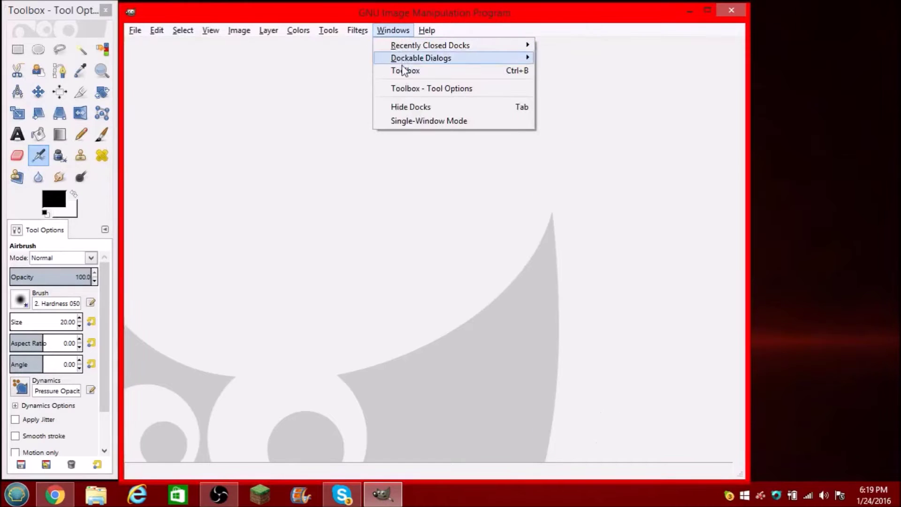
pyautogui.click(402, 71)
pyautogui.moveTo(99, 19)
pyautogui.mouseDown()
pyautogui.moveTo(184, 44)
pyautogui.moveTo(118, 17)
pyautogui.moveTo(98, 23)
pyautogui.mouseUp()
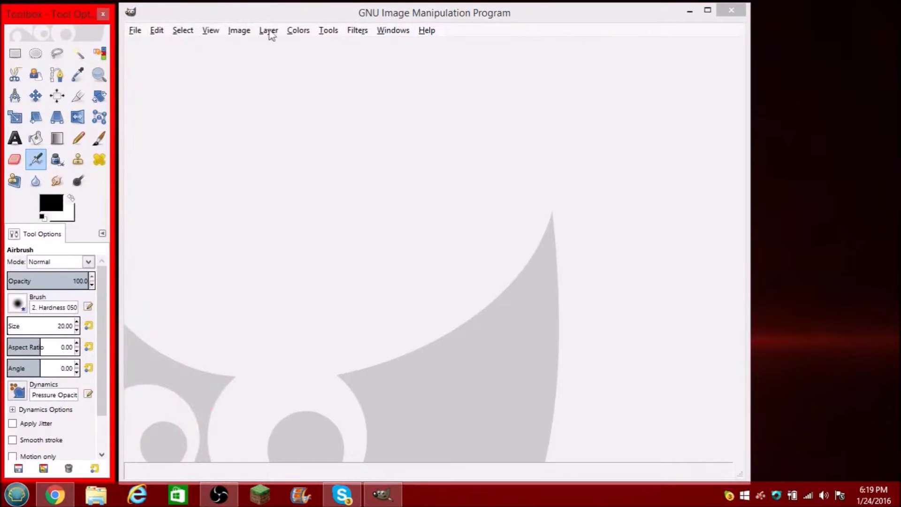
# Step: Switch GIMP to Single-Window Mode and turn on Hide Docks
pyautogui.click(382, 31)
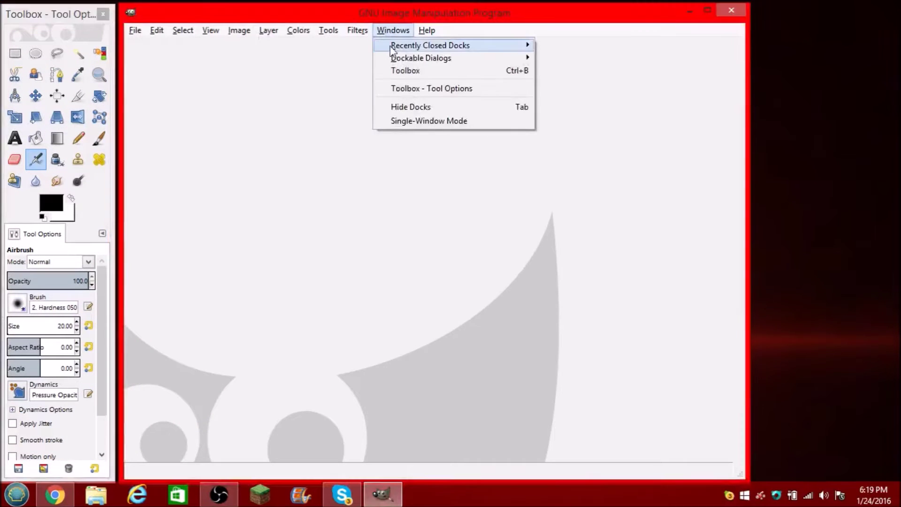
pyautogui.click(411, 123)
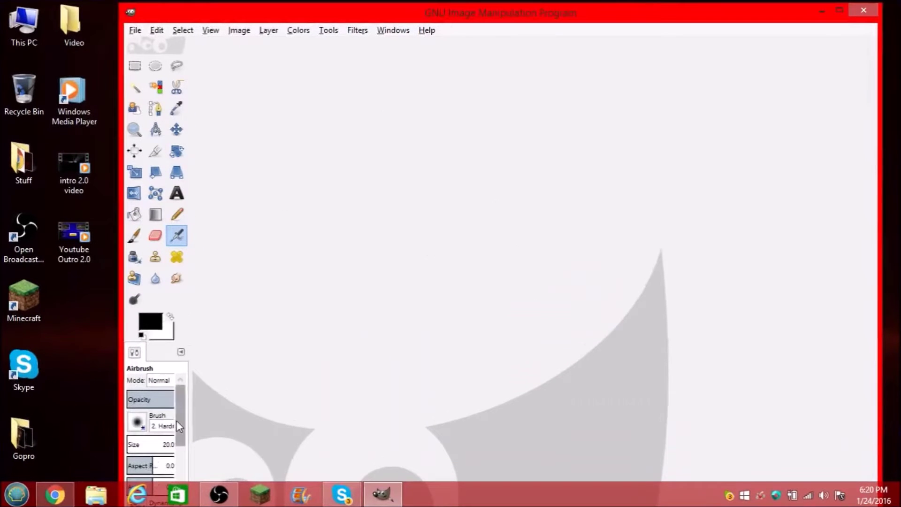
pyautogui.scroll(-2, 176, 417)
pyautogui.click(400, 33)
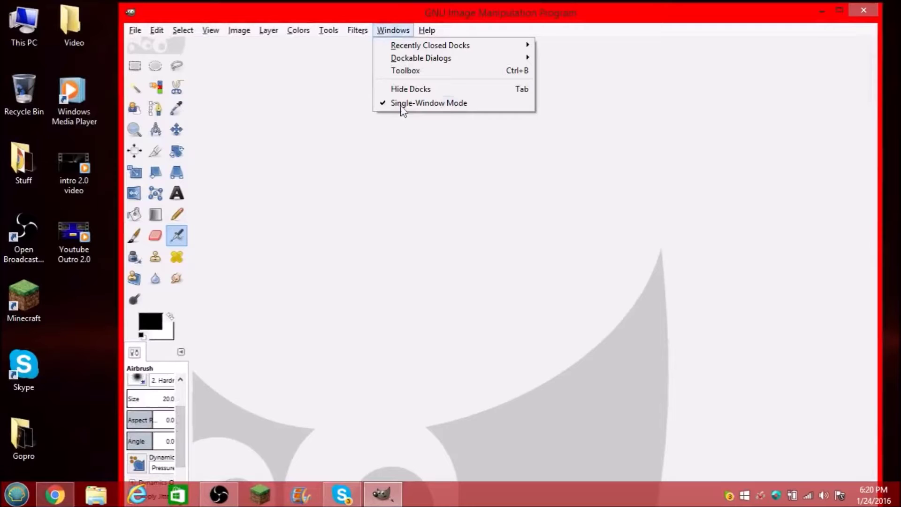
pyautogui.click(402, 90)
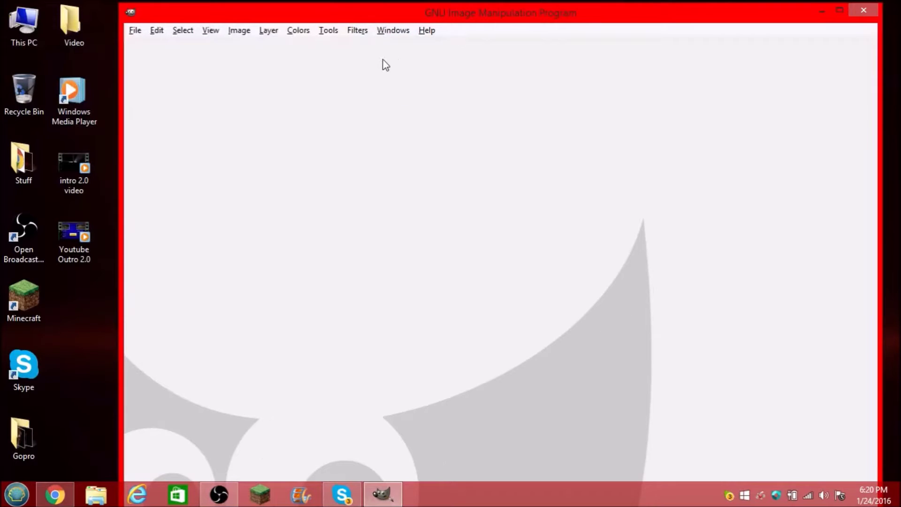
# Step: Try restoring the closed Layers - Brushes dock, move the window, and minimize GIMP
pyautogui.click(386, 31)
pyautogui.moveTo(394, 47)
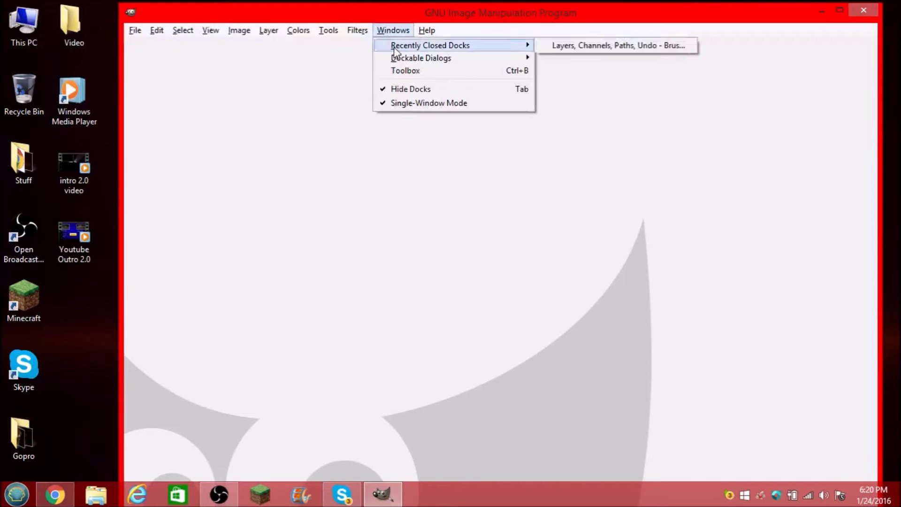
pyautogui.click(578, 47)
pyautogui.moveTo(547, 16); pyautogui.dragTo(520, 4)
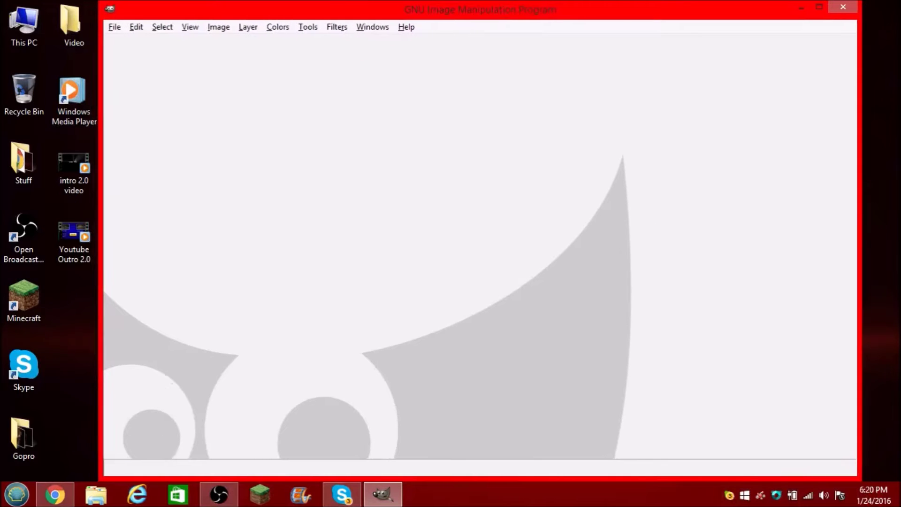
pyautogui.click(844, 6)
# Step: Search Google Images for 'black' and drag a black result onto the desktop as imgres
pyautogui.click(381, 492)
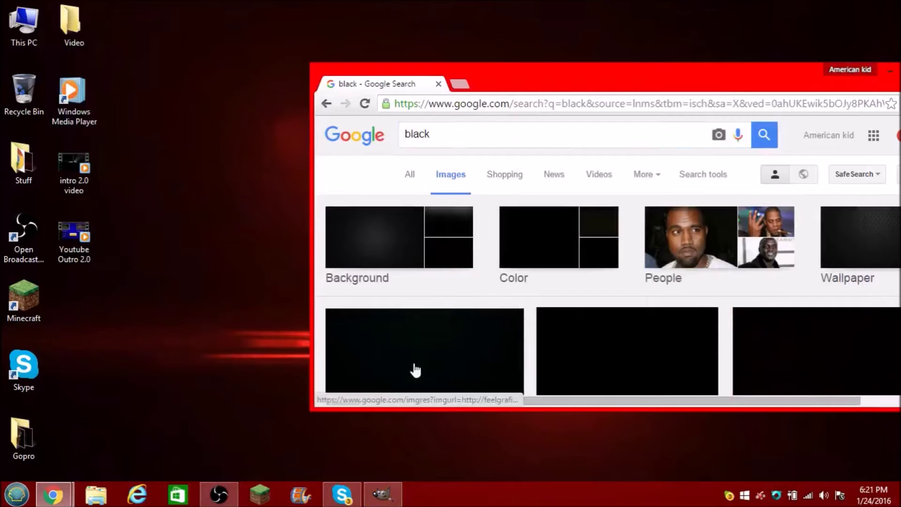
pyautogui.moveTo(412, 367); pyautogui.dragTo(173, 71)
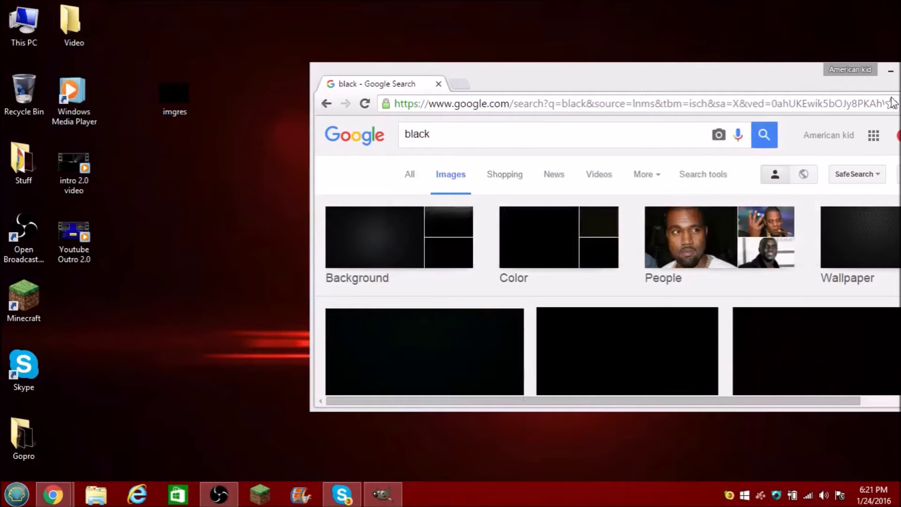
pyautogui.click(891, 71)
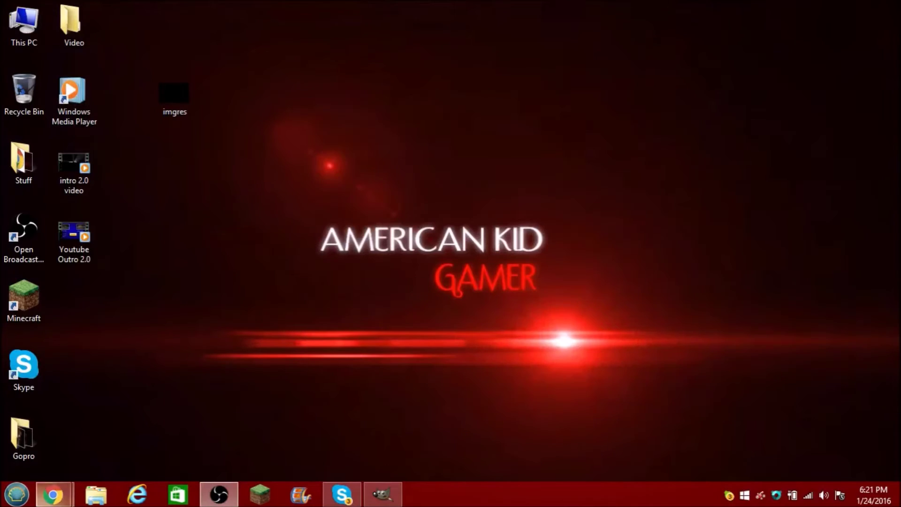
pyautogui.moveTo(53, 494)
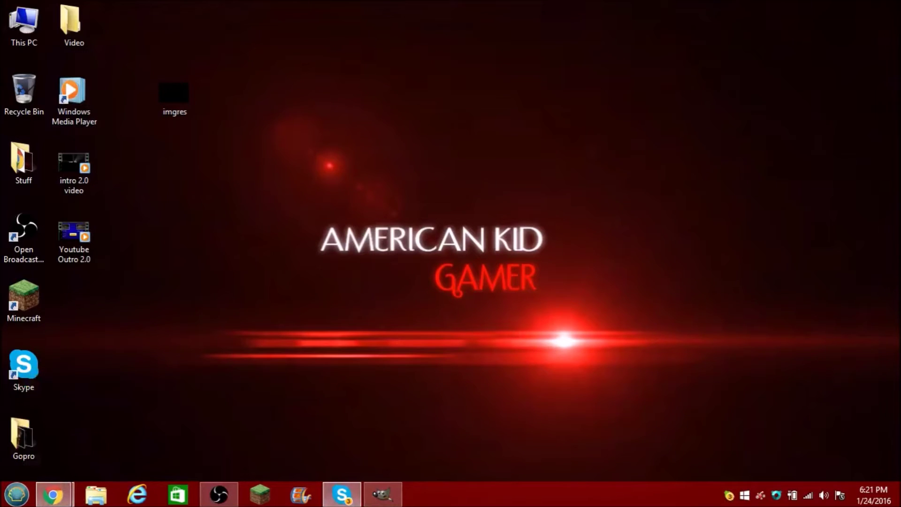
# Step: Restore GIMP, turn off Single-Window Mode, and bring back the separate Toolbox
pyautogui.click(383, 494)
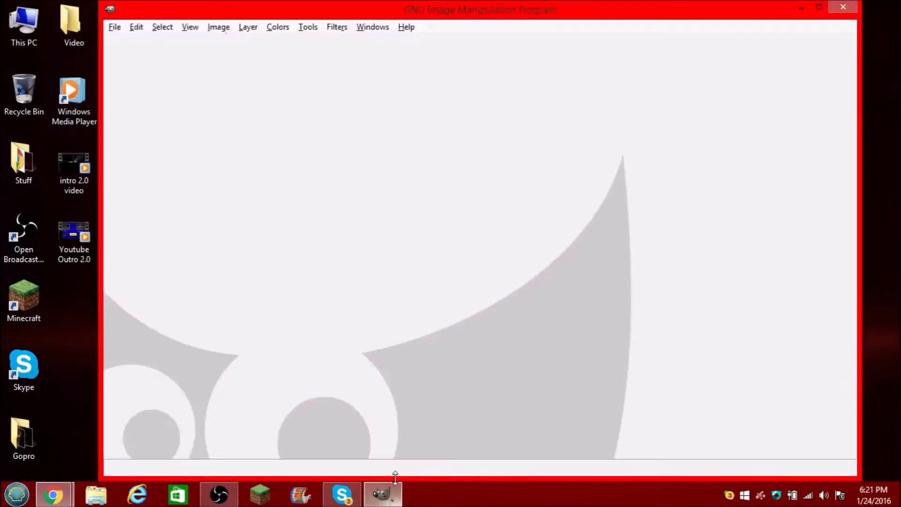
pyautogui.click(387, 28)
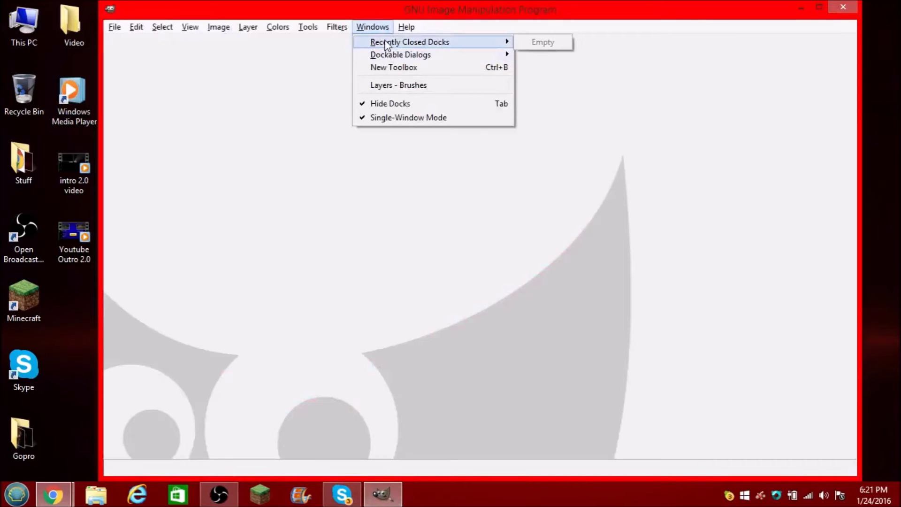
pyautogui.click(433, 71)
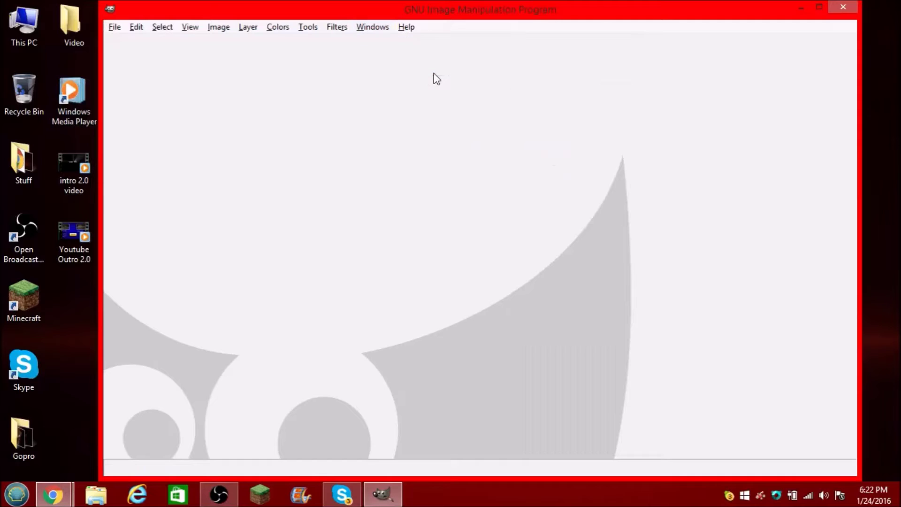
pyautogui.click(374, 28)
pyautogui.click(384, 117)
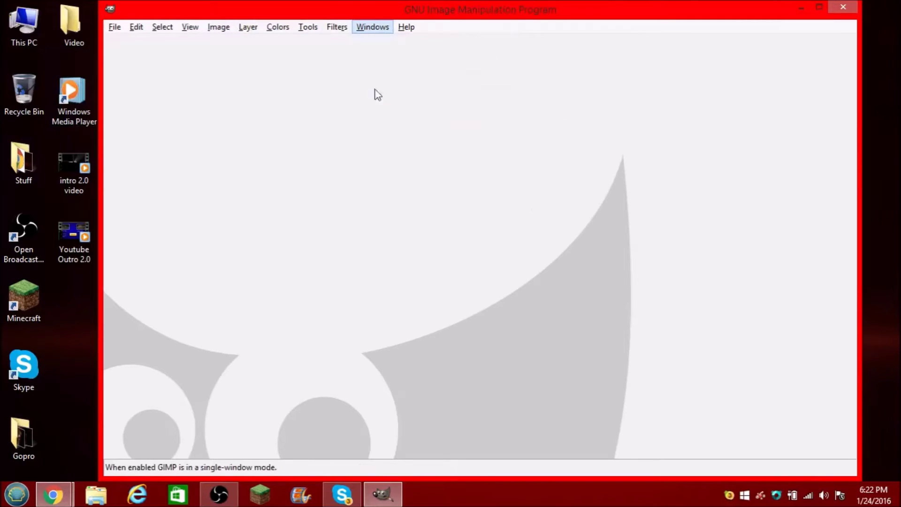
pyautogui.click(372, 27)
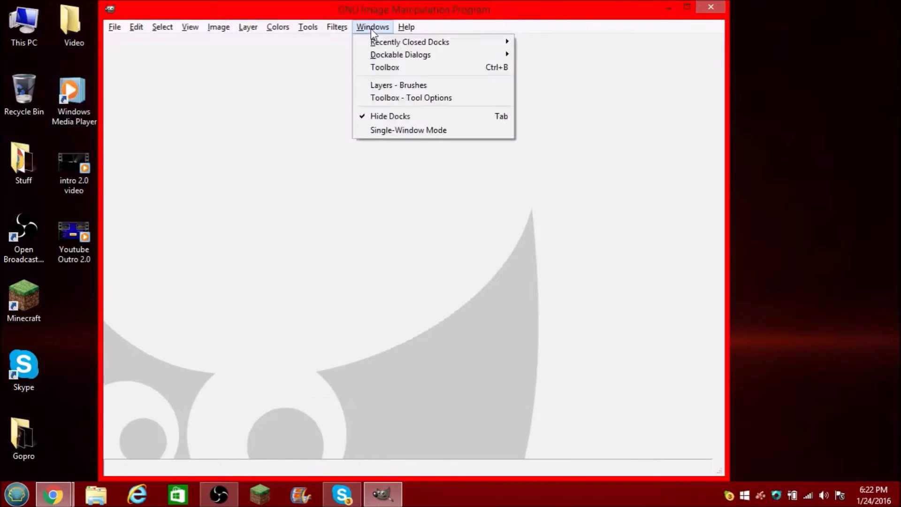
pyautogui.click(385, 68)
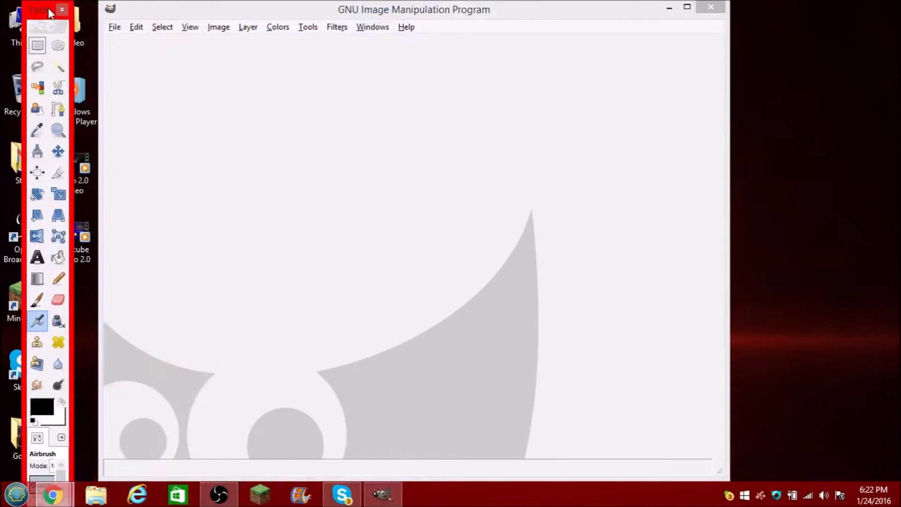
# Step: Open the Layers - Brushes dock, widen and rearrange GIMP's windows, then restore OBS taller
pyautogui.click(373, 27)
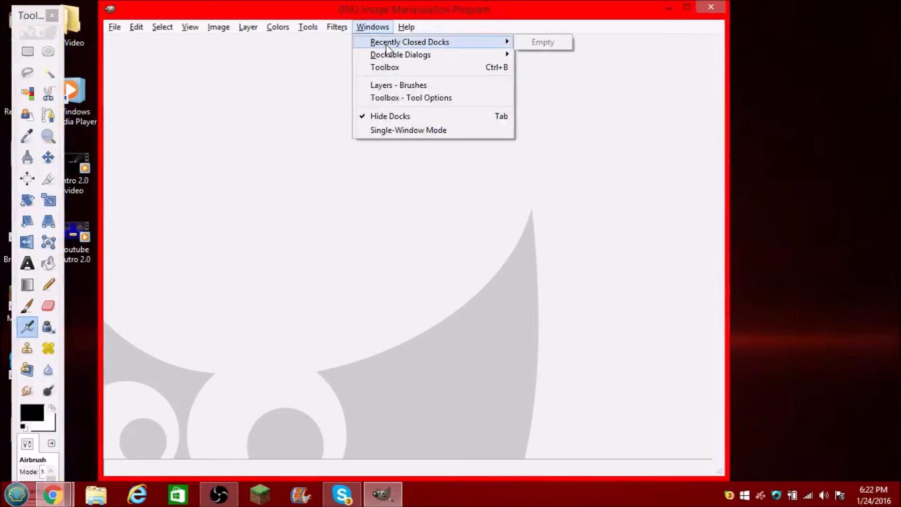
pyautogui.moveTo(423, 58)
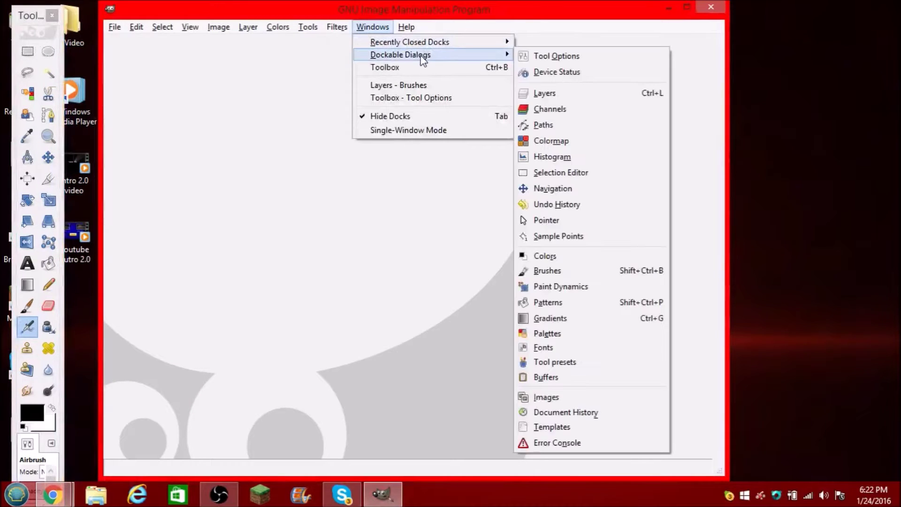
pyautogui.click(399, 85)
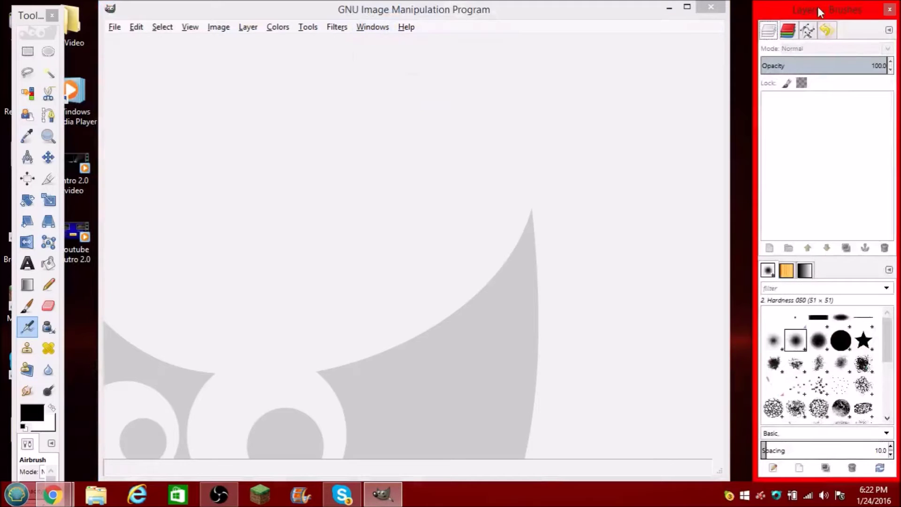
pyautogui.moveTo(817, 12); pyautogui.dragTo(812, 9)
pyautogui.moveTo(564, 14); pyautogui.dragTo(582, 15)
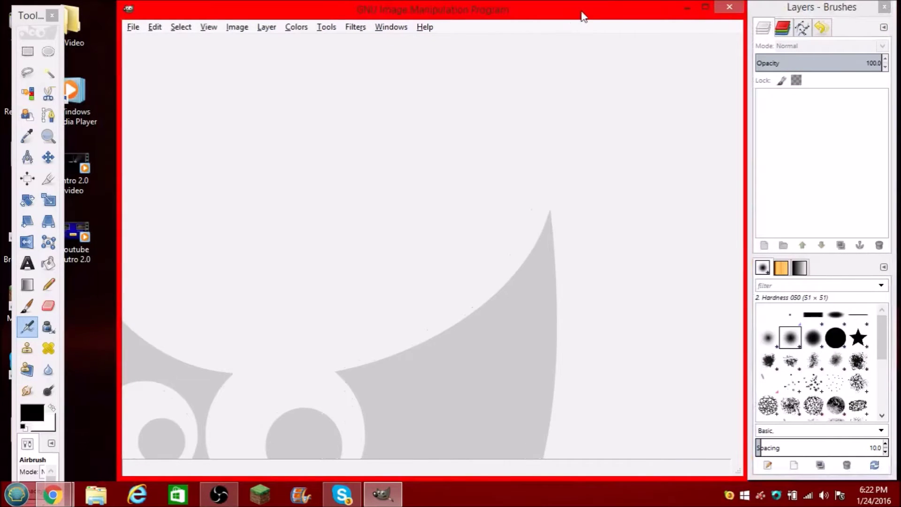
pyautogui.moveTo(117, 225); pyautogui.dragTo(71, 219)
pyautogui.moveTo(29, 16); pyautogui.dragTo(22, 9)
pyautogui.click(219, 494)
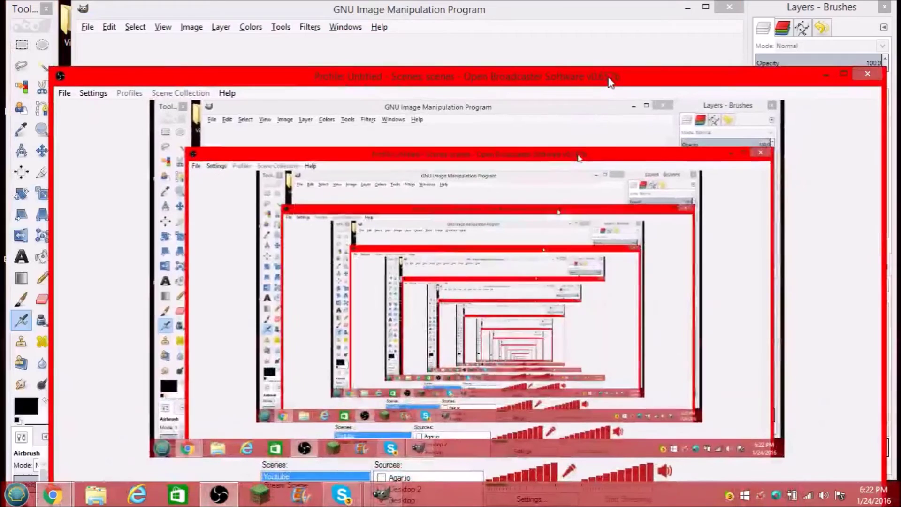
pyautogui.moveTo(584, 70); pyautogui.dragTo(583, 7)
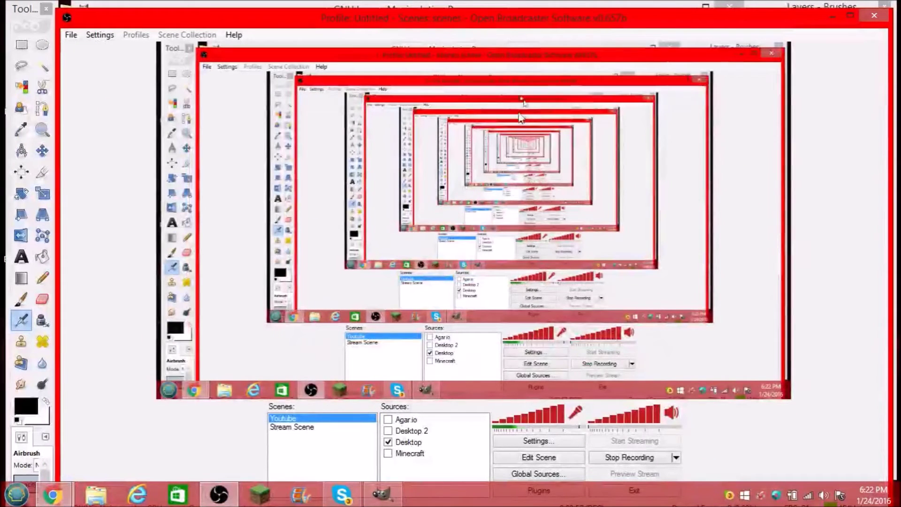
# Step: Open the OBS Settings dialog and bring it over the GIMP window
pyautogui.click(531, 441)
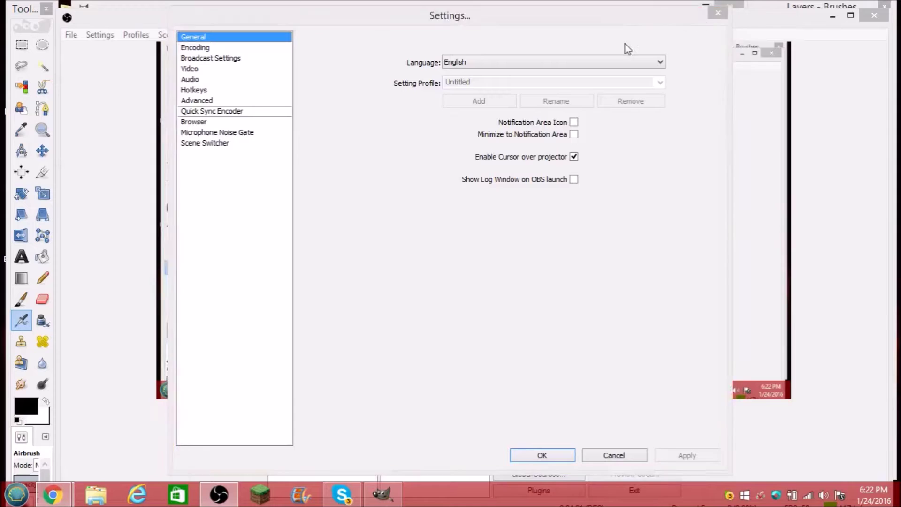
pyautogui.moveTo(645, 24); pyautogui.dragTo(653, 65)
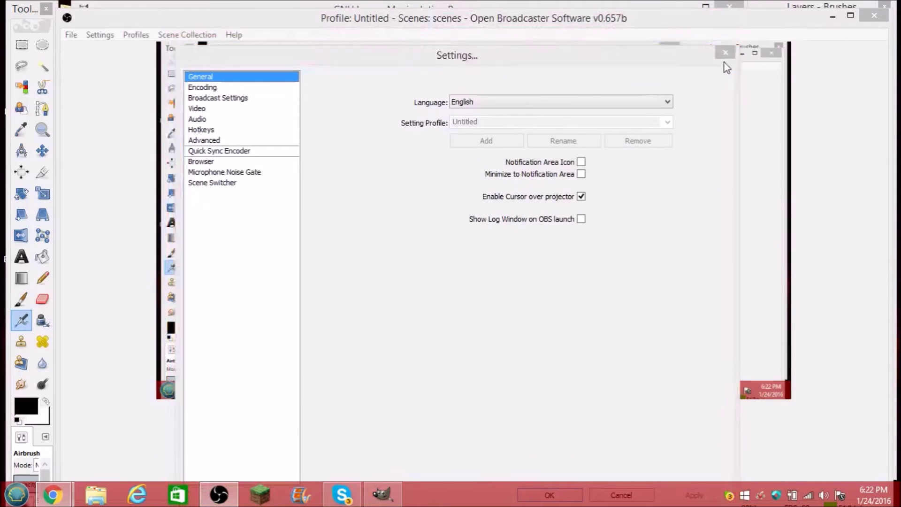
pyautogui.click(724, 52)
pyautogui.click(832, 16)
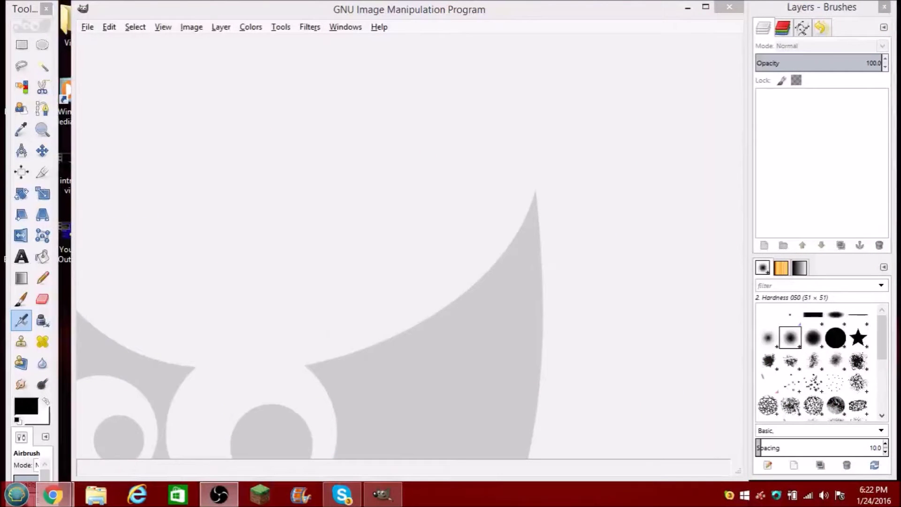
pyautogui.moveTo(0, 155); pyautogui.dragTo(475, 92)
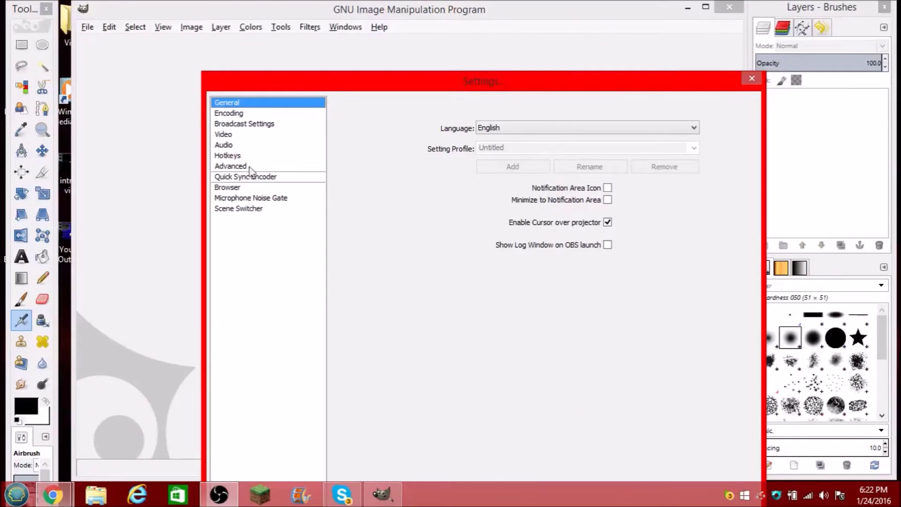
# Step: Browse the Broadcast, Audio, Video, Quick Sync, Advanced, Hotkeys, Encoding and General pages
pyautogui.click(242, 124)
pyautogui.click(230, 145)
pyautogui.click(243, 134)
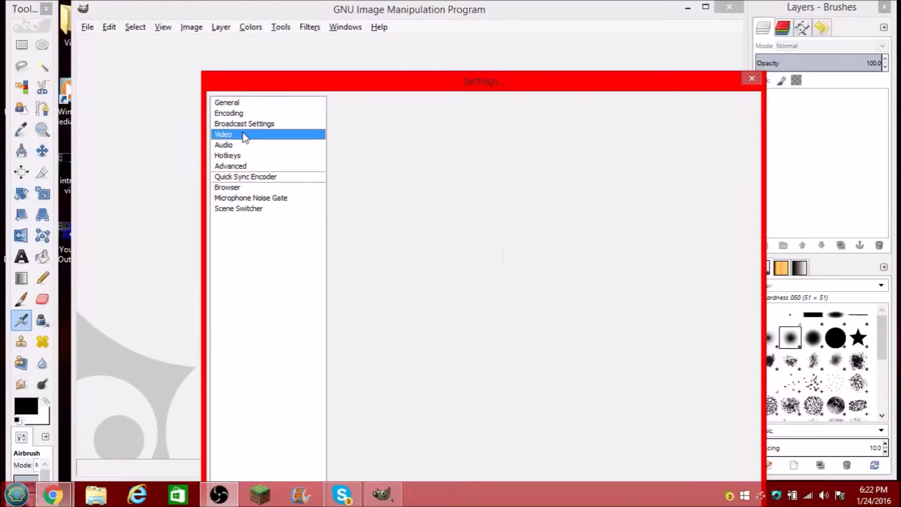
pyautogui.click(266, 198)
pyautogui.click(254, 176)
pyautogui.click(251, 166)
pyautogui.click(251, 155)
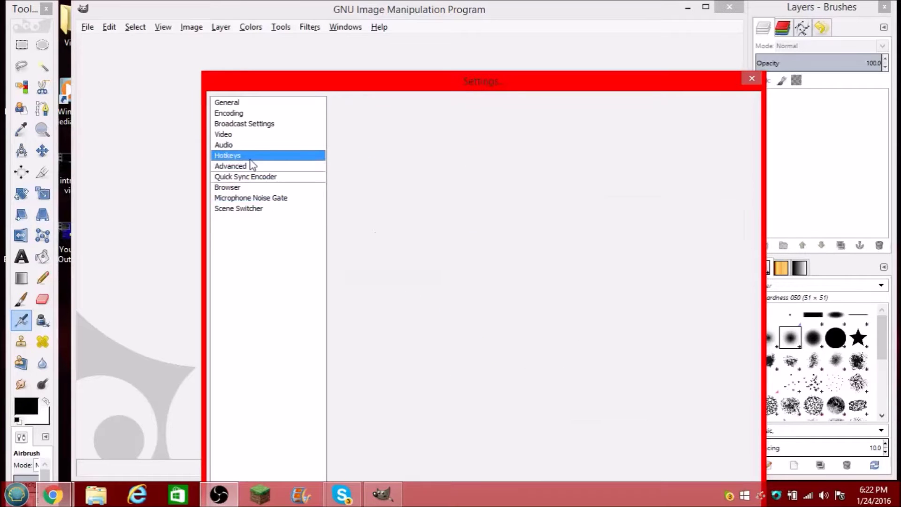
pyautogui.click(252, 145)
pyautogui.click(251, 113)
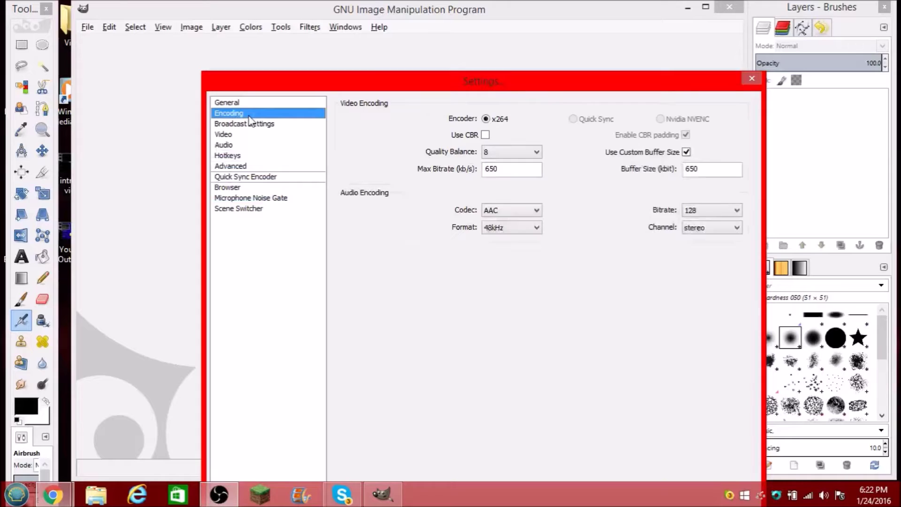
pyautogui.click(250, 103)
pyautogui.click(250, 123)
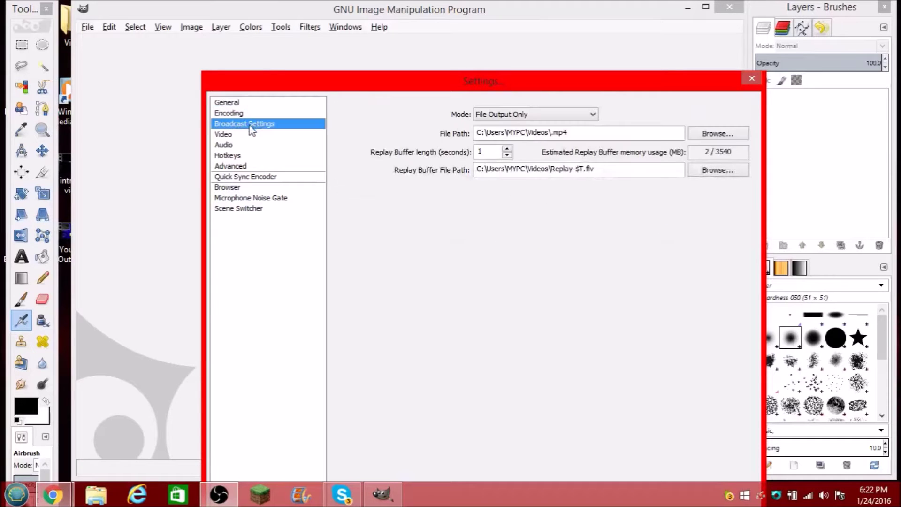
pyautogui.click(251, 145)
pyautogui.click(251, 134)
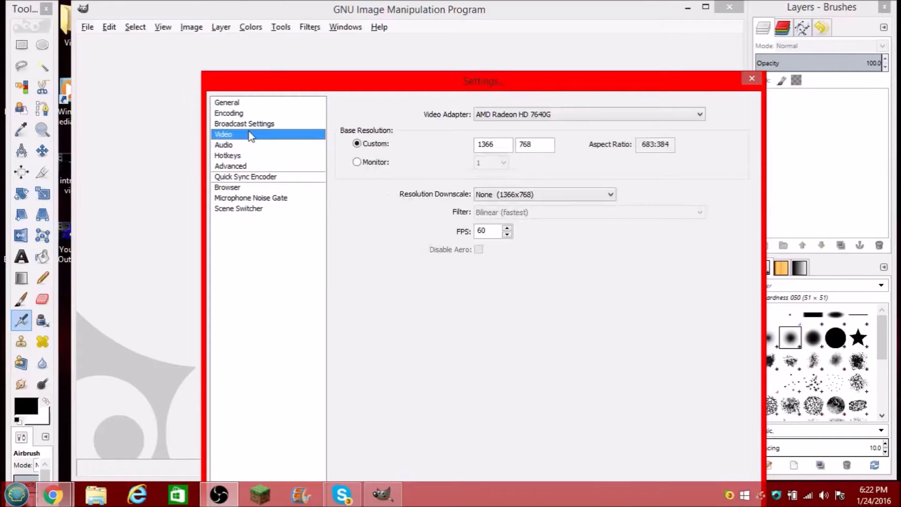
# Step: Review the Noise Gate, Browser and Scene Switcher pages, check the 1366×768 resolution, and close Settings
pyautogui.click(242, 166)
pyautogui.click(258, 199)
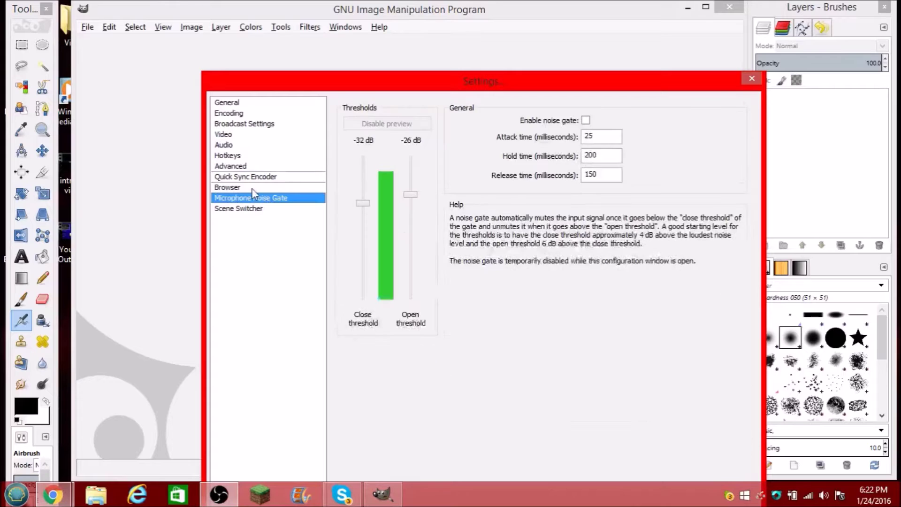
pyautogui.click(251, 187)
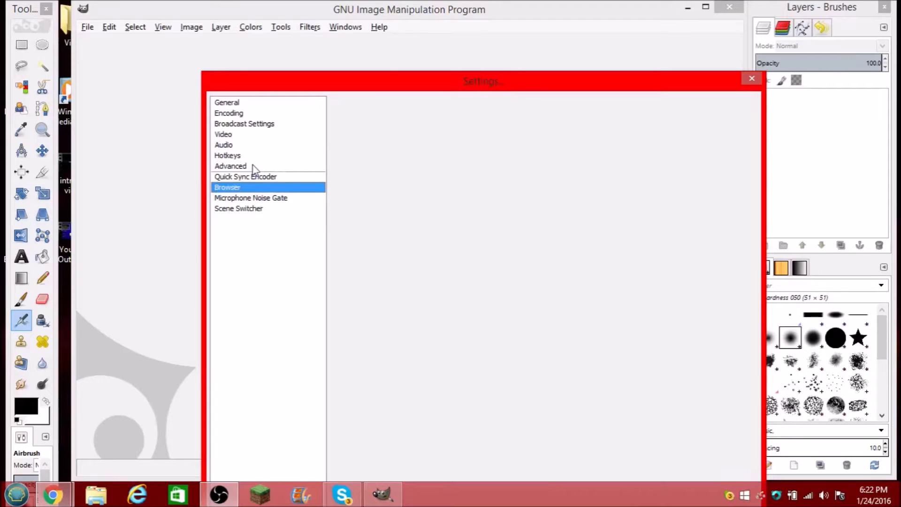
pyautogui.click(251, 167)
pyautogui.click(243, 209)
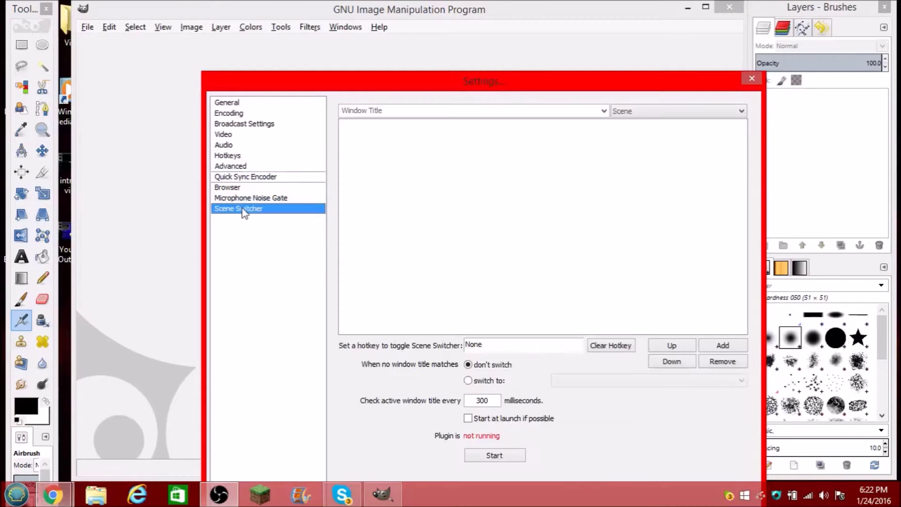
pyautogui.click(252, 198)
pyautogui.click(253, 209)
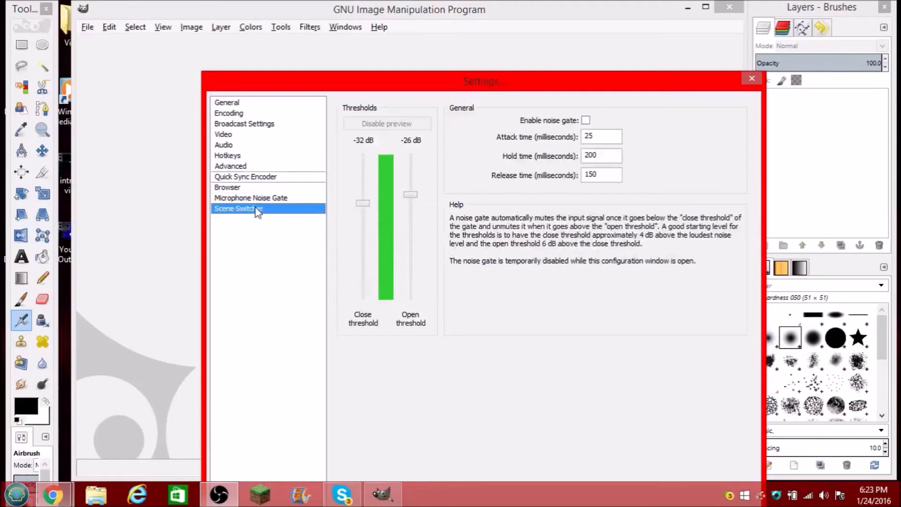
pyautogui.click(237, 146)
pyautogui.click(236, 134)
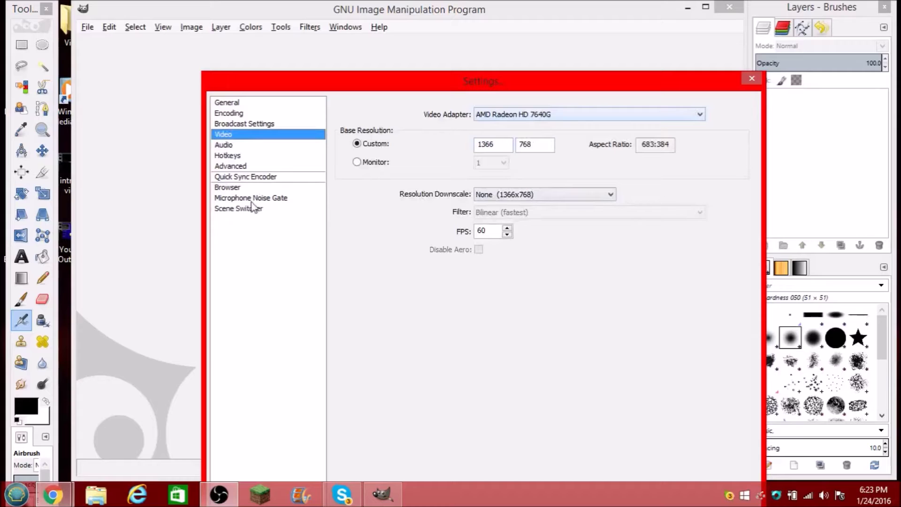
pyautogui.click(270, 125)
pyautogui.click(227, 117)
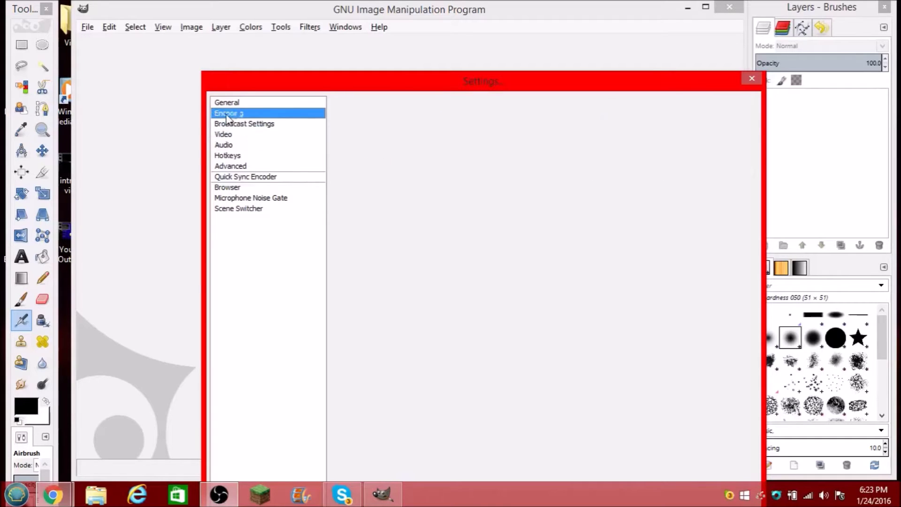
pyautogui.click(285, 103)
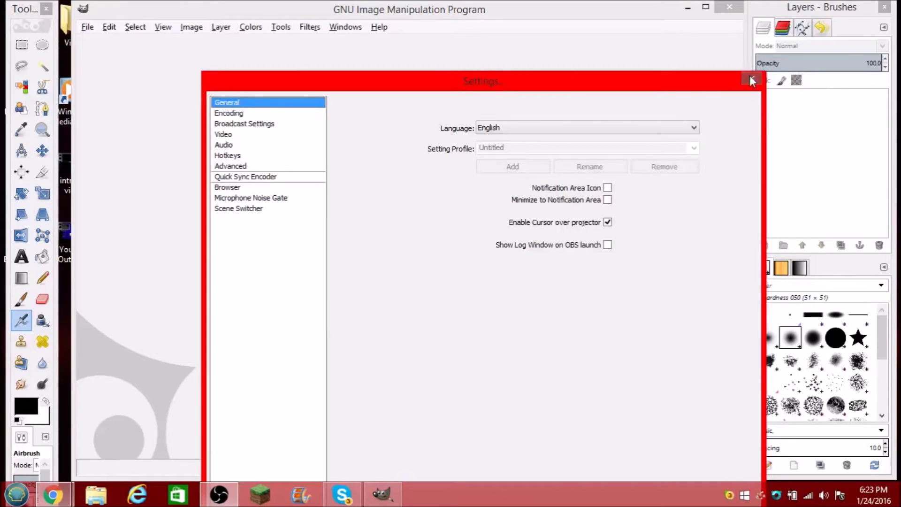
pyautogui.click(751, 80)
pyautogui.click(88, 26)
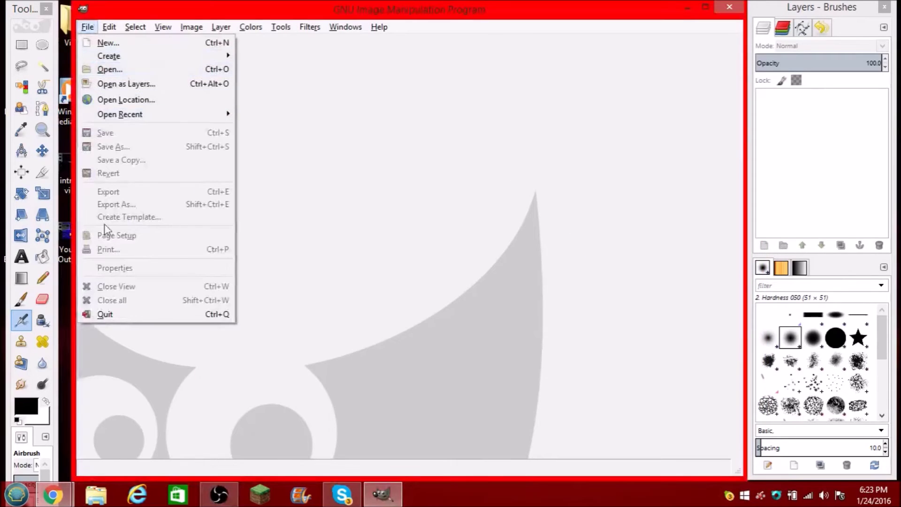
# Step: Create a 640×400 px image via File > New, closing the OBS settings that reappeared
pyautogui.click(116, 45)
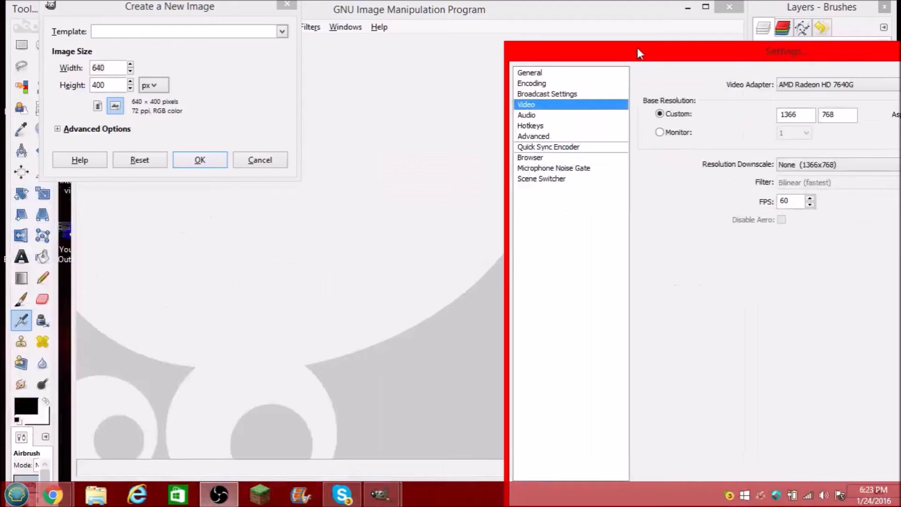
pyautogui.click(362, 170)
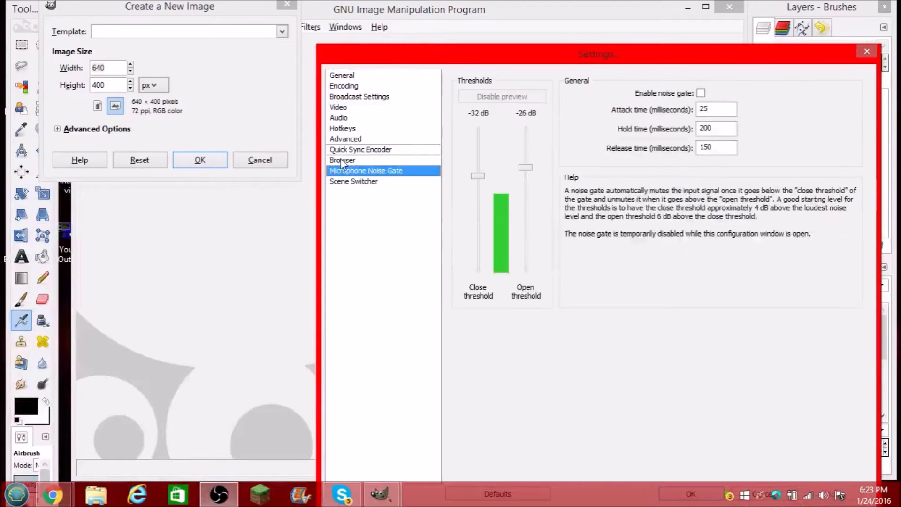
pyautogui.click(339, 160)
pyautogui.click(342, 140)
pyautogui.click(342, 148)
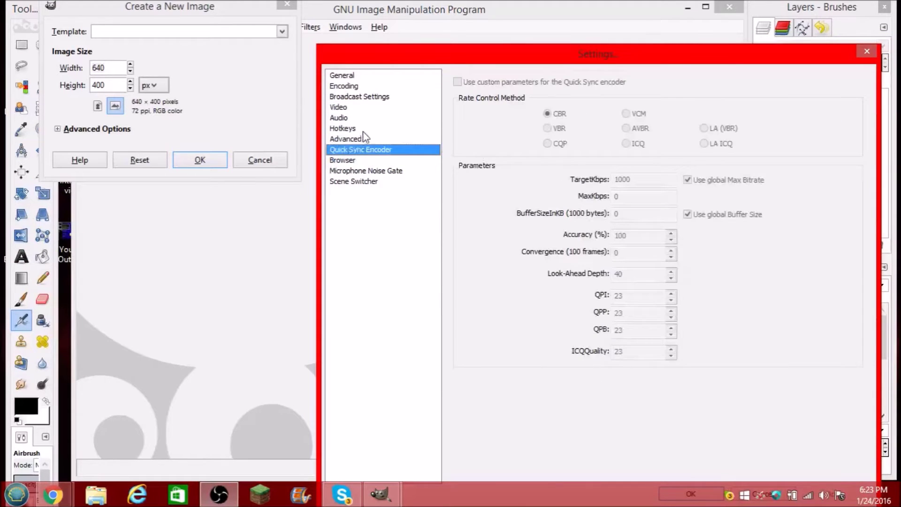
pyautogui.click(375, 130)
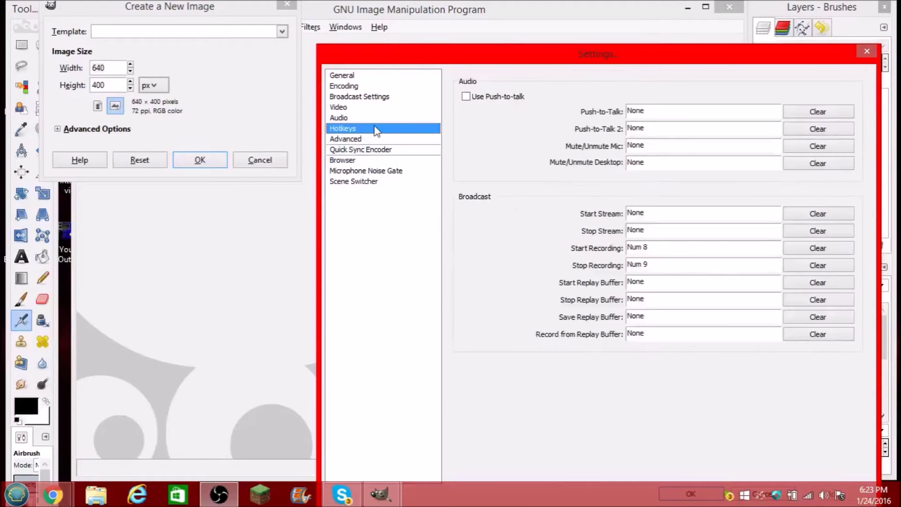
pyautogui.click(867, 51)
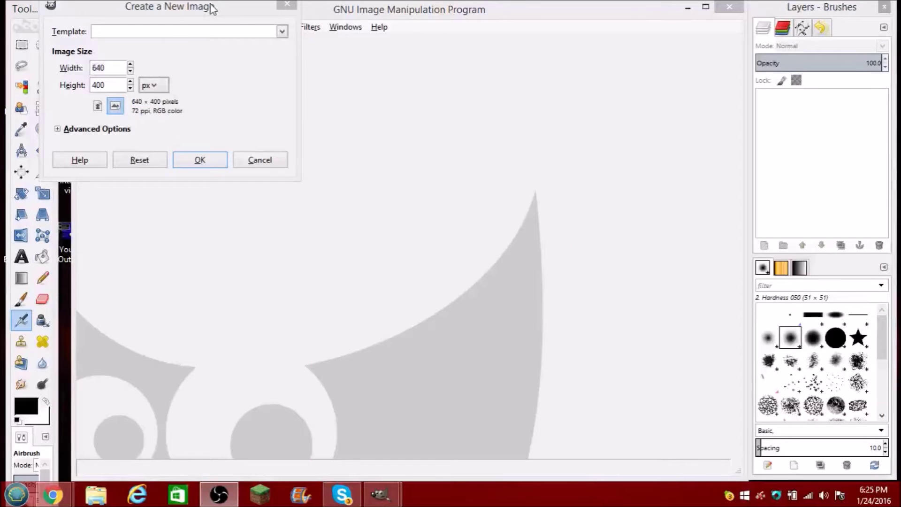
pyautogui.moveTo(212, 8); pyautogui.dragTo(440, 216)
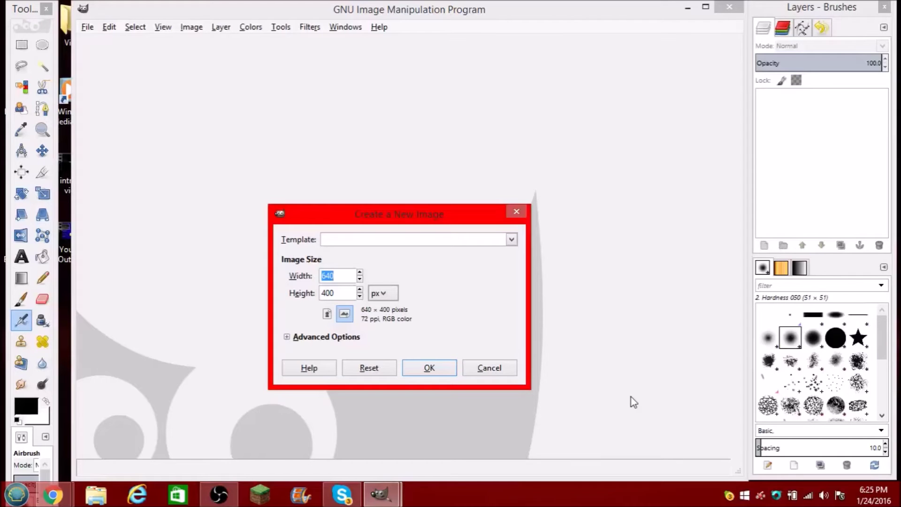
pyautogui.click(420, 364)
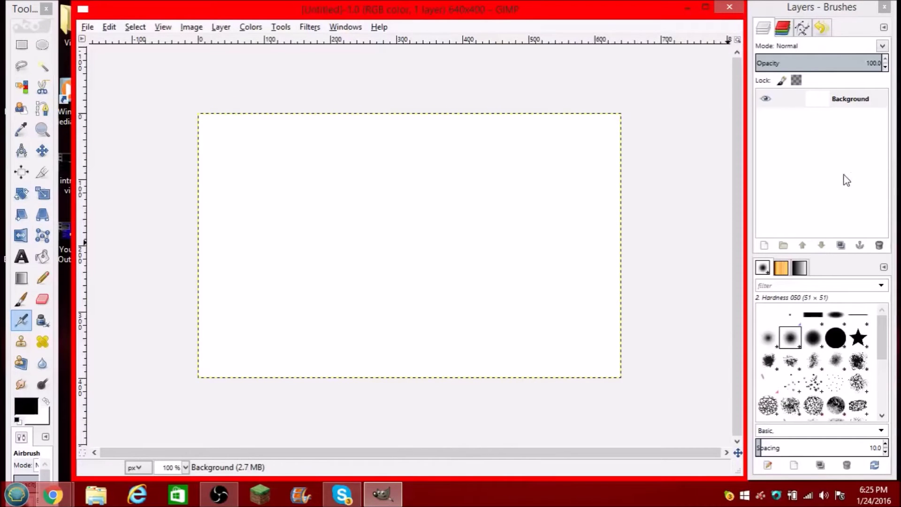
# Step: Drop imgres.png in as a layer, resize the image window, and delete the Background layer
pyautogui.moveTo(295, 1); pyautogui.dragTo(346, 29)
pyautogui.moveTo(166, 23); pyautogui.dragTo(405, 56)
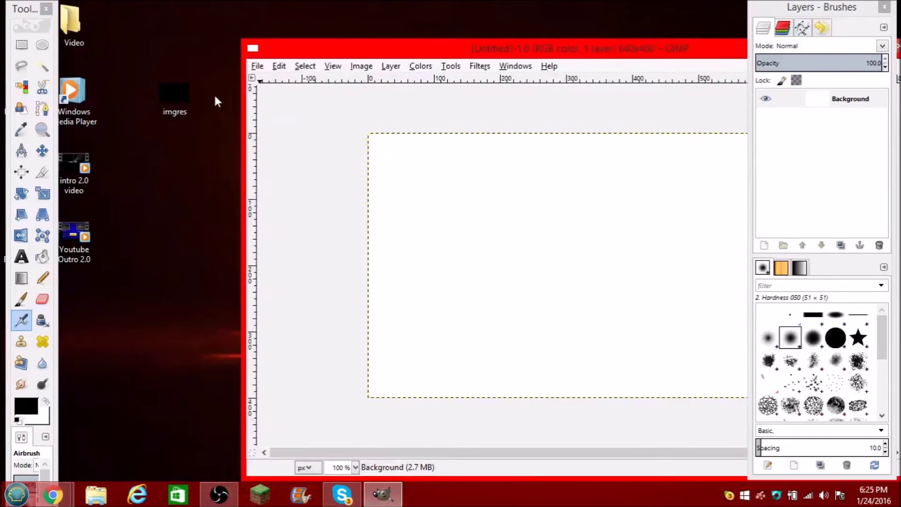
pyautogui.moveTo(529, 52); pyautogui.dragTo(357, 17)
pyautogui.moveTo(332, 442); pyautogui.dragTo(333, 477)
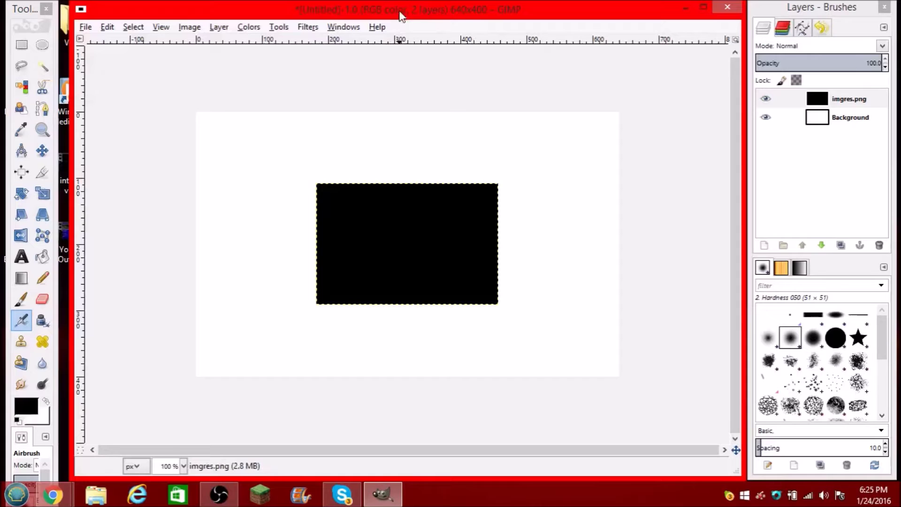
pyautogui.click(849, 118)
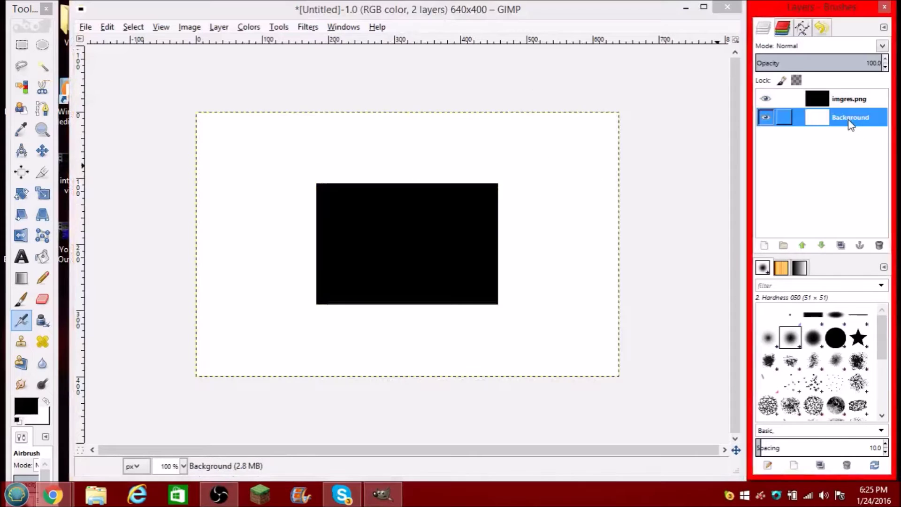
pyautogui.rightClick(848, 120)
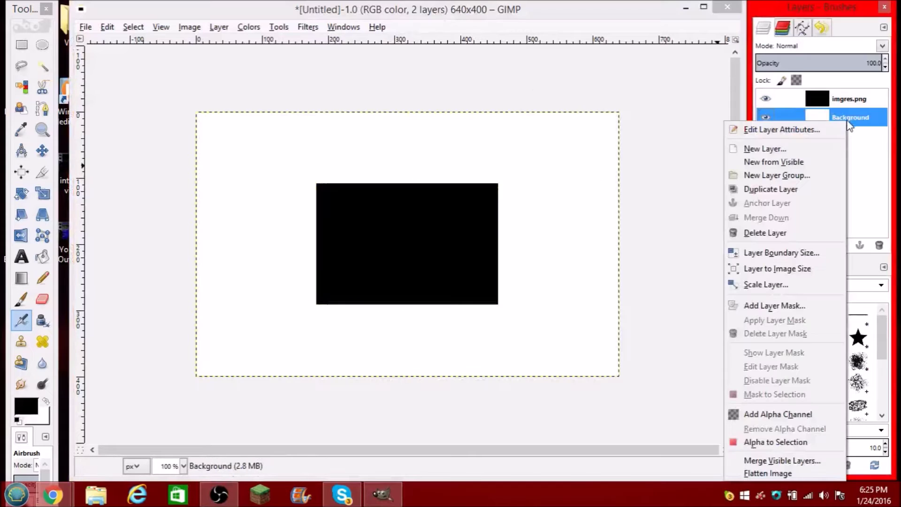
pyautogui.click(765, 233)
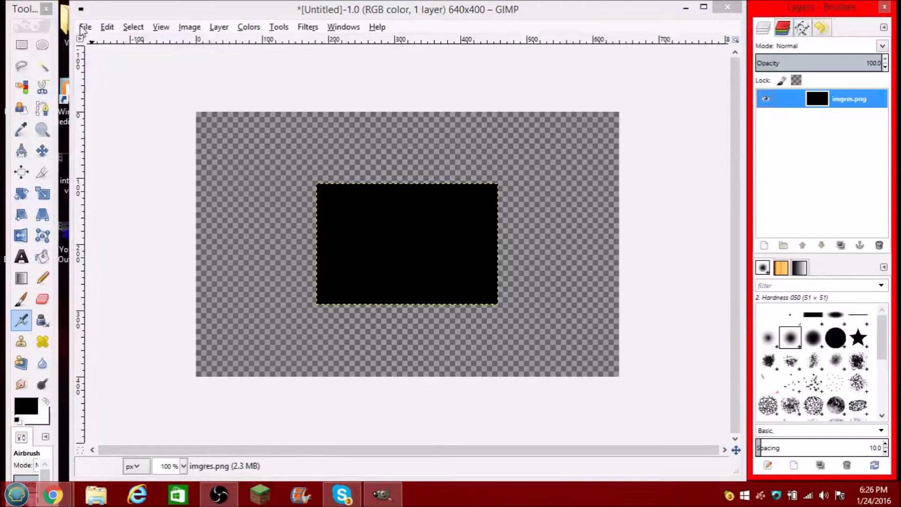
# Step: Move the black imgres layer to the canvas's top-left corner
pyautogui.moveTo(19, 14); pyautogui.dragTo(26, 13)
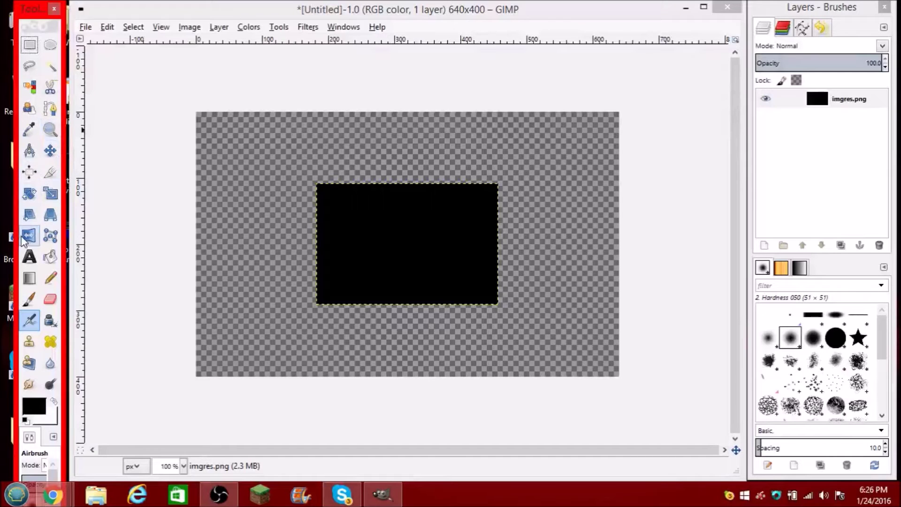
pyautogui.moveTo(15, 236); pyautogui.dragTo(4, 236)
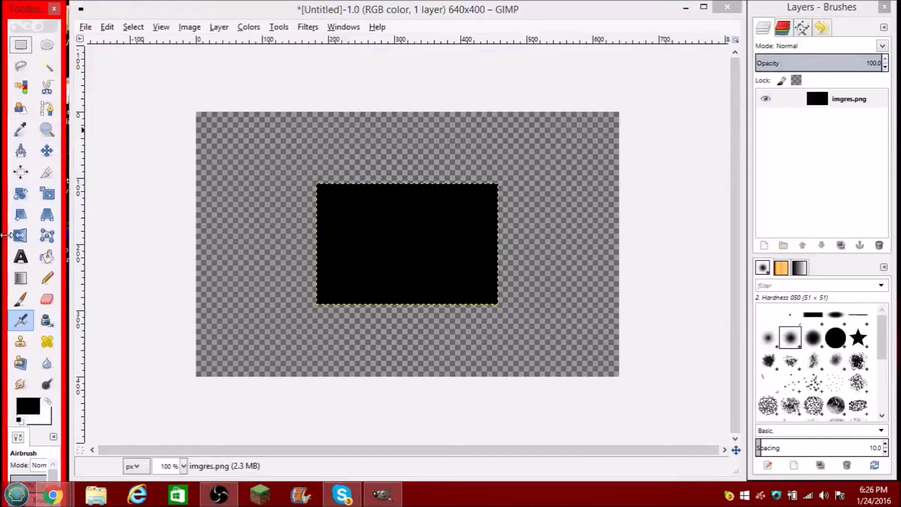
pyautogui.click(47, 150)
pyautogui.moveTo(348, 243); pyautogui.dragTo(230, 176)
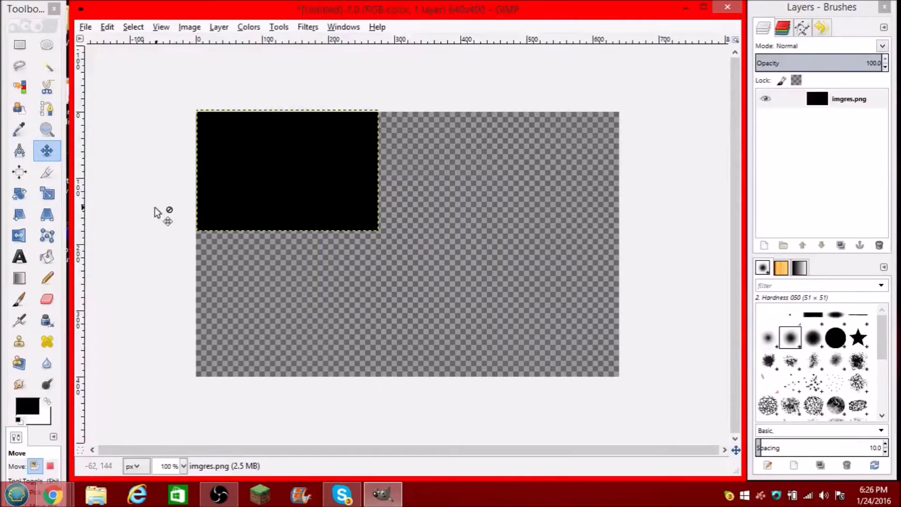
# Step: Scale the black layer into a full-width 640 px strip roughly 35 px tall
pyautogui.click(45, 197)
pyautogui.click(339, 223)
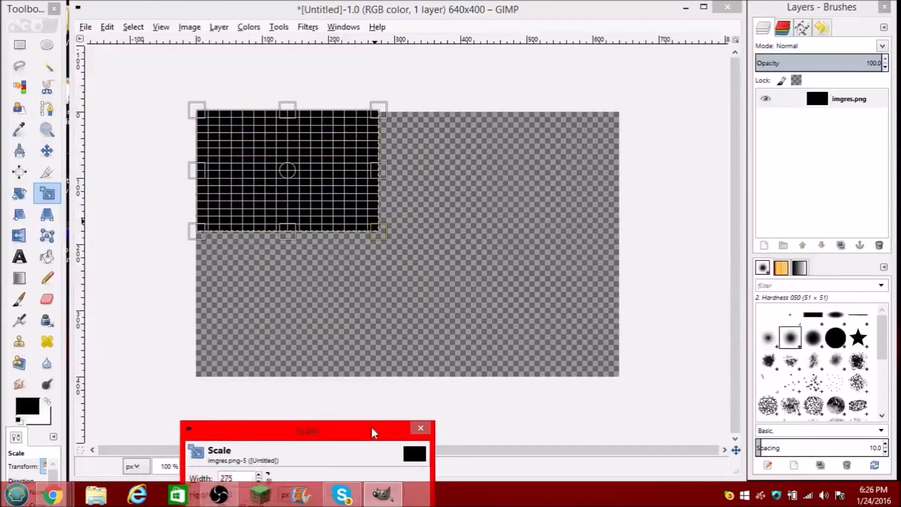
pyautogui.moveTo(408, 229); pyautogui.dragTo(625, 132)
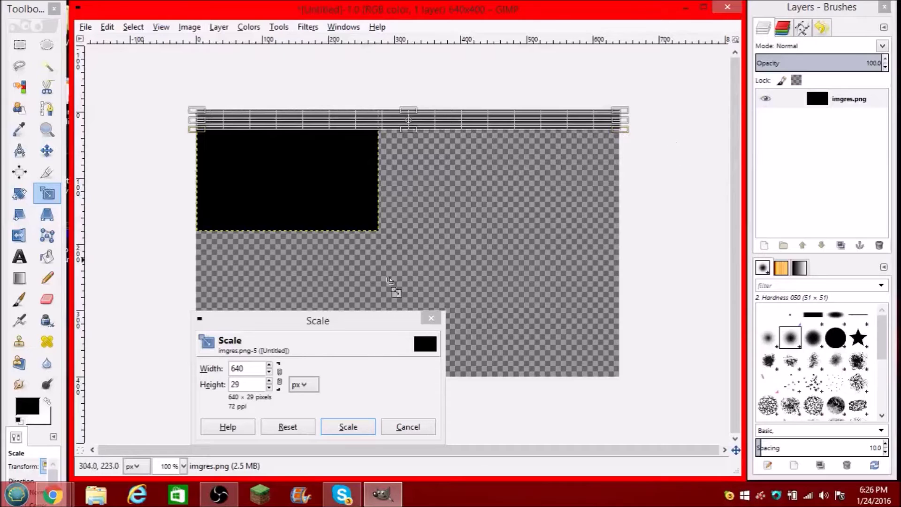
pyautogui.click(344, 425)
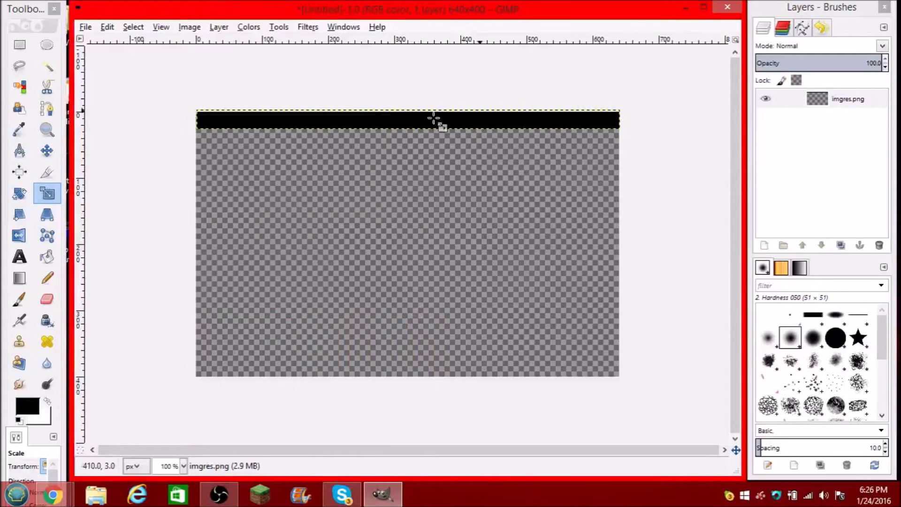
pyautogui.click(412, 140)
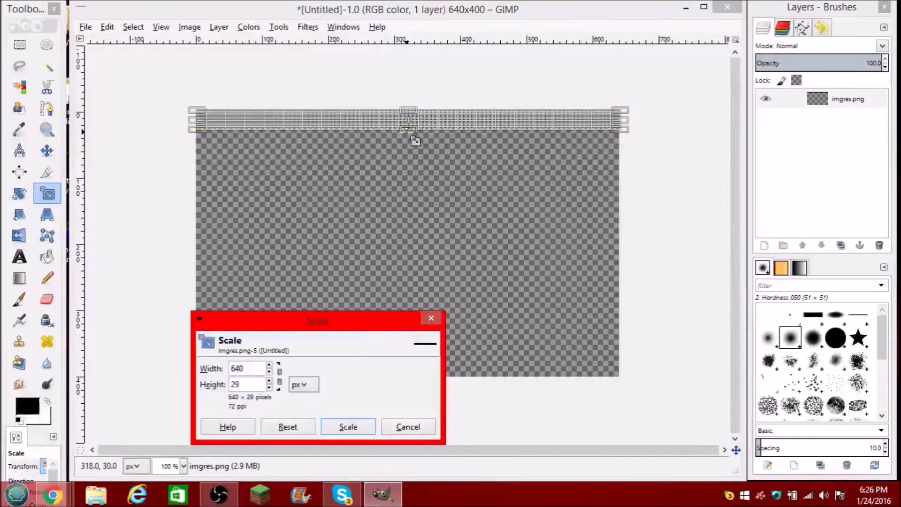
pyautogui.moveTo(414, 137); pyautogui.dragTo(408, 141)
pyautogui.click(348, 426)
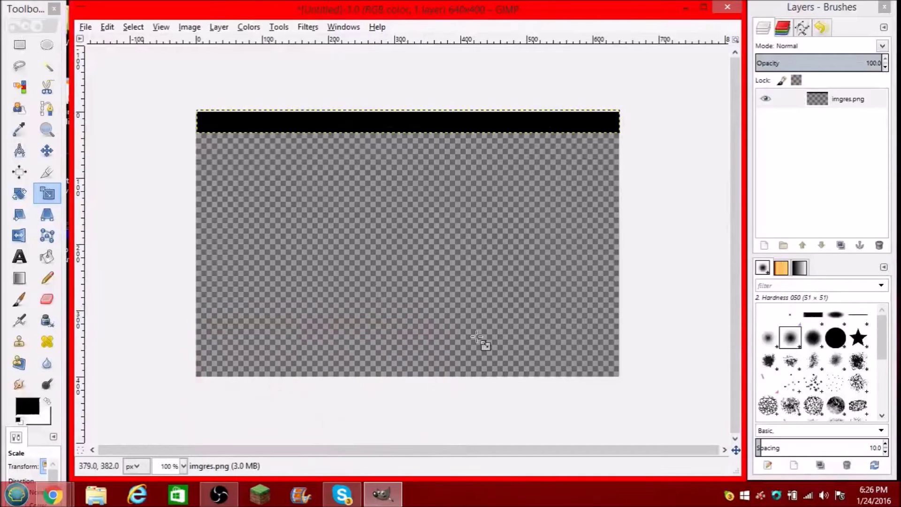
# Step: Duplicate the black bar layer and move the copy to the canvas's bottom edge
pyautogui.rightClick(845, 101)
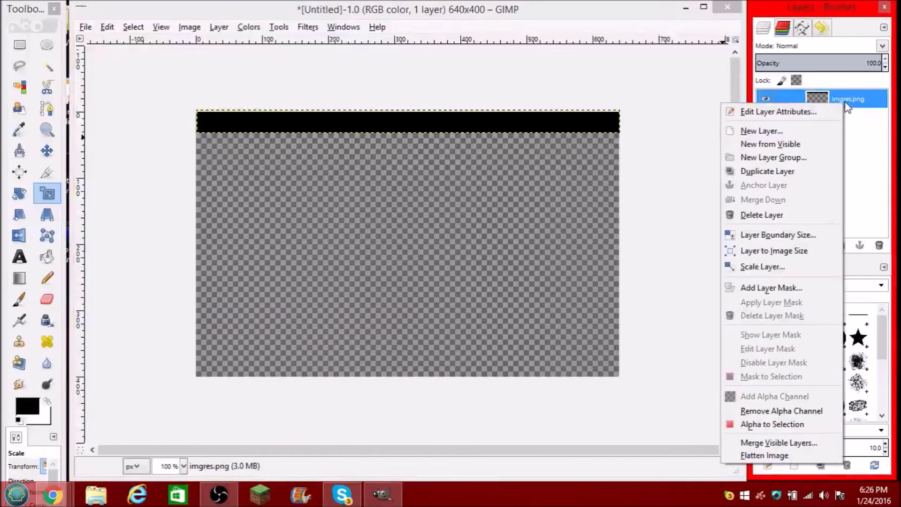
pyautogui.click(775, 172)
pyautogui.click(48, 151)
pyautogui.moveTo(394, 145); pyautogui.dragTo(385, 371)
pyautogui.moveTo(244, 360); pyautogui.dragTo(243, 358)
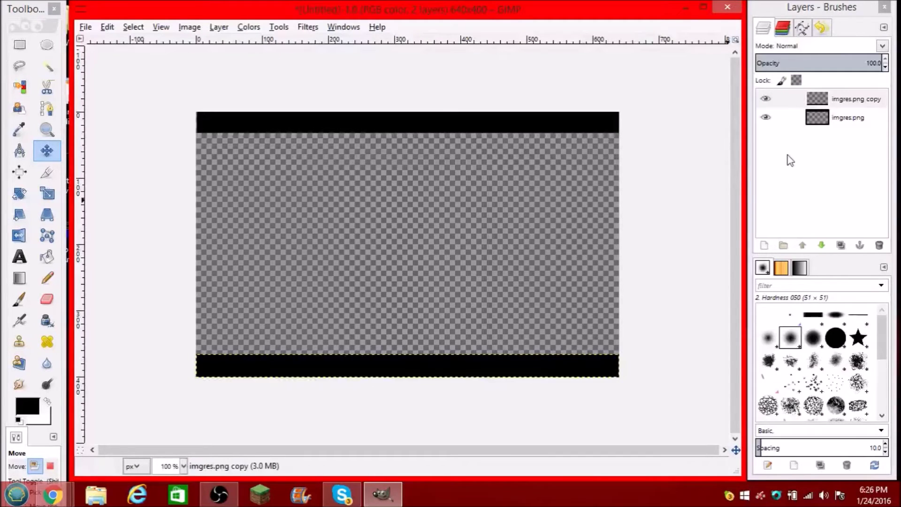
pyautogui.click(824, 119)
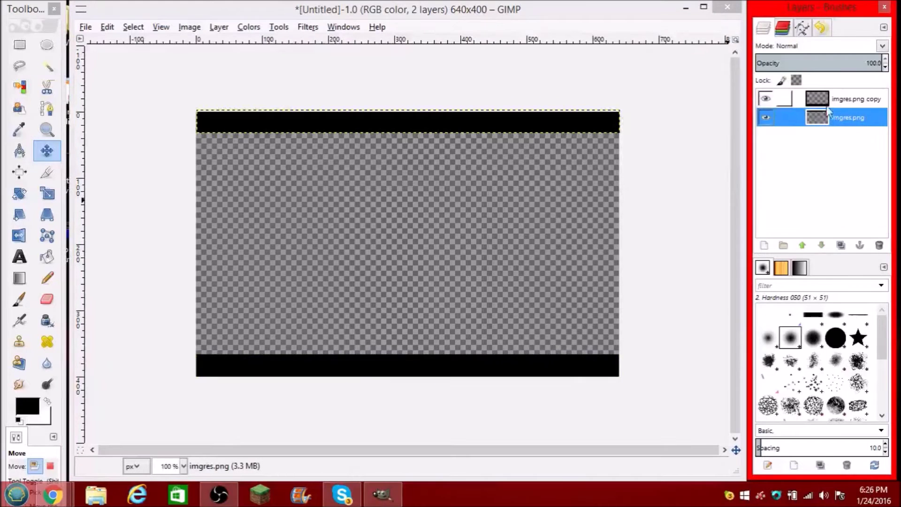
pyautogui.click(826, 100)
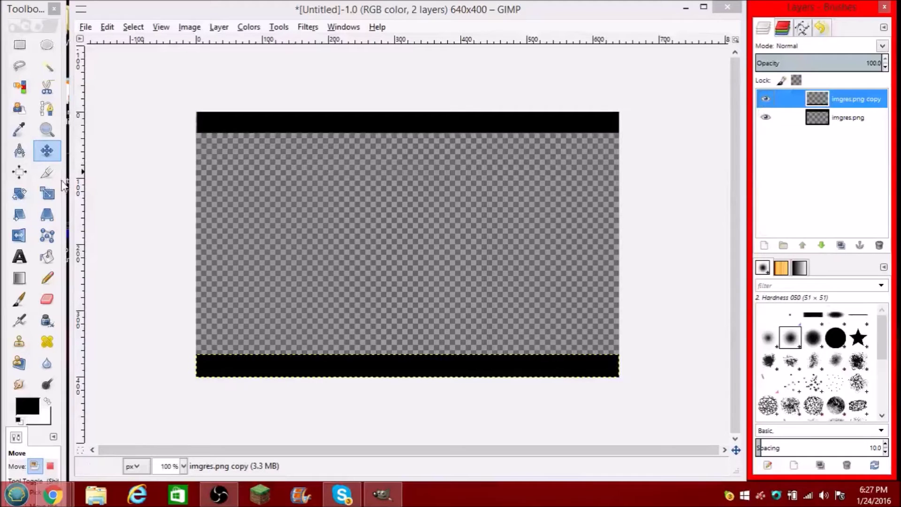
# Step: Select the Text tool, then bring the Google search window to the front
pyautogui.click(19, 256)
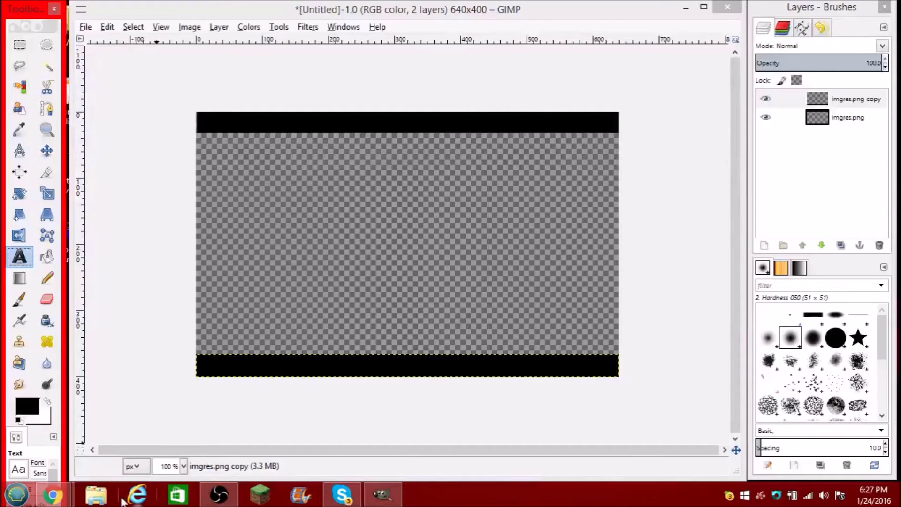
pyautogui.moveTo(53, 493)
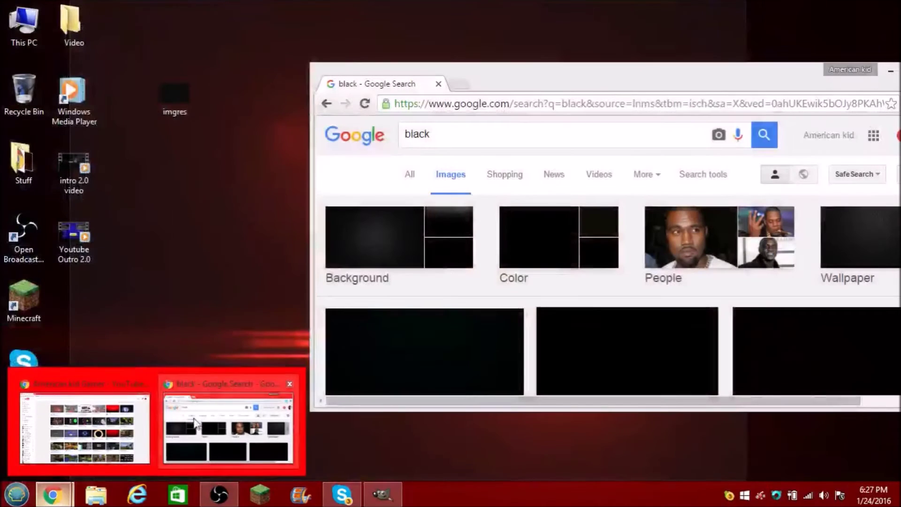
pyautogui.click(195, 422)
# Step: Go back to the 'black' results, maximize Chrome, and search Google for 'youtube'
pyautogui.click(327, 103)
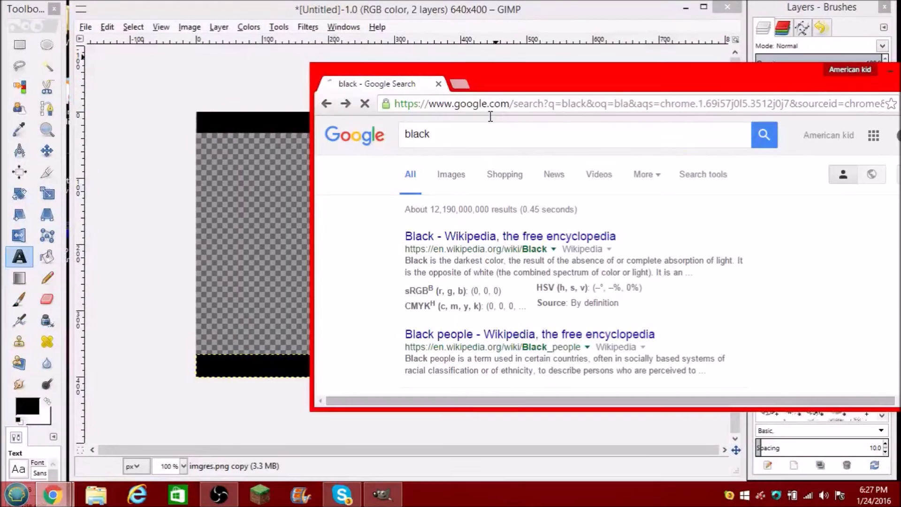
pyautogui.click(402, 146)
pyautogui.doubleClick(403, 146)
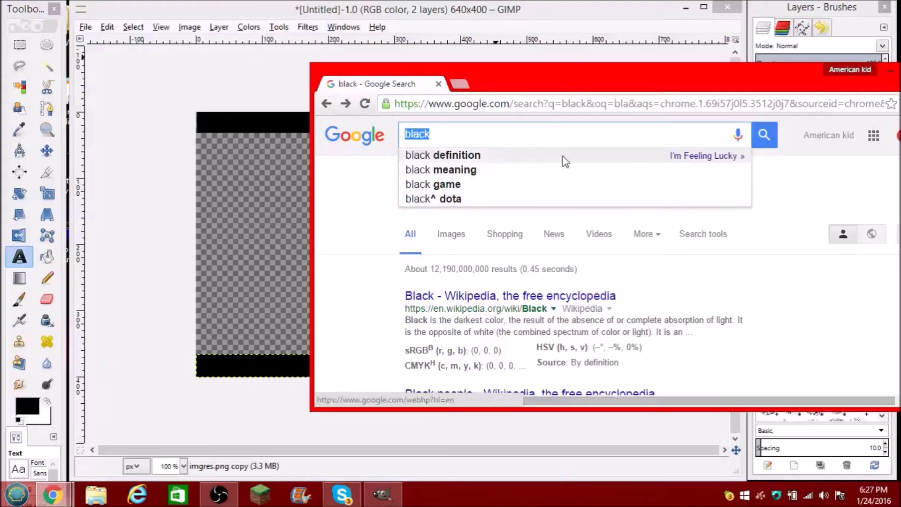
pyautogui.moveTo(539, 70); pyautogui.dragTo(469, 0)
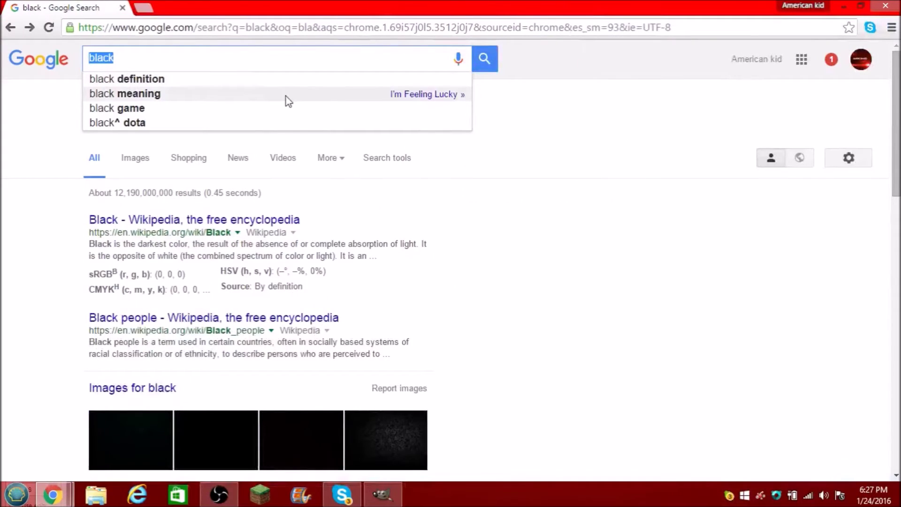
pyautogui.write('yo')
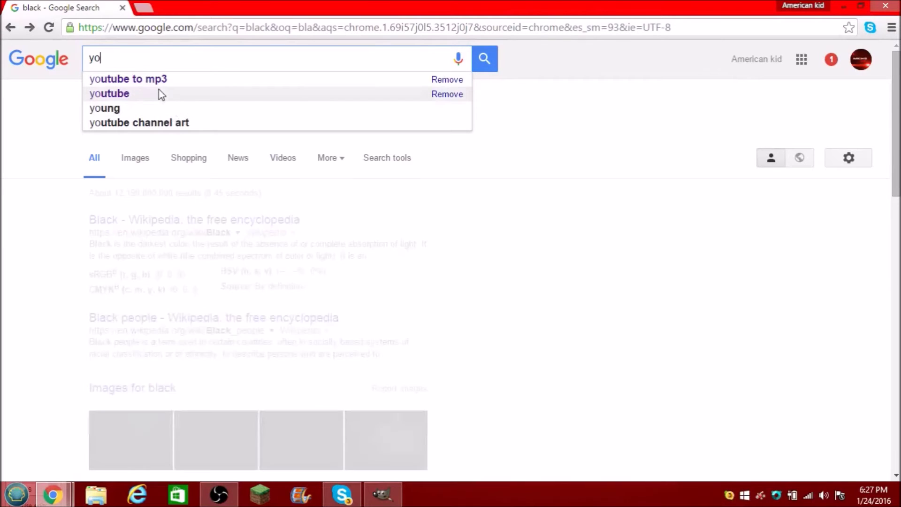
pyautogui.click(156, 94)
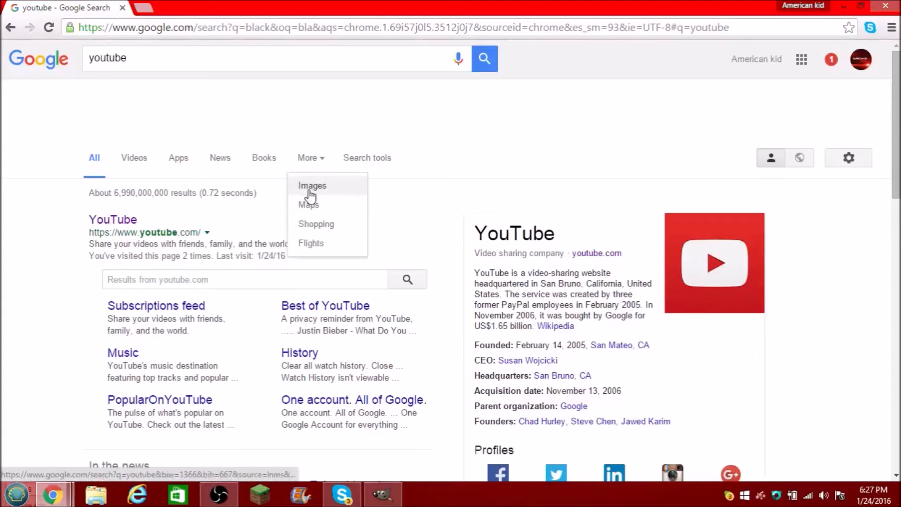
# Step: Filter youtube image results to transparent, preview the 773×481 logo, and shrink the browser window
pyautogui.click(311, 186)
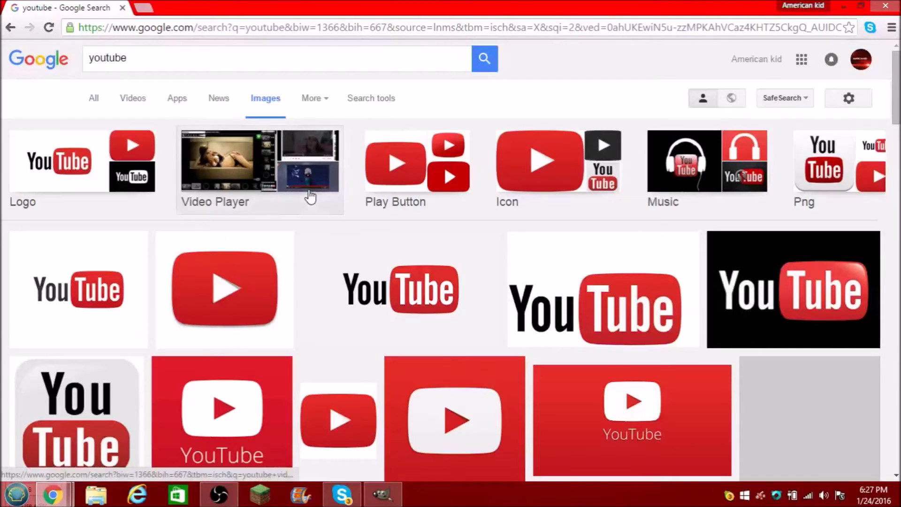
pyautogui.click(365, 109)
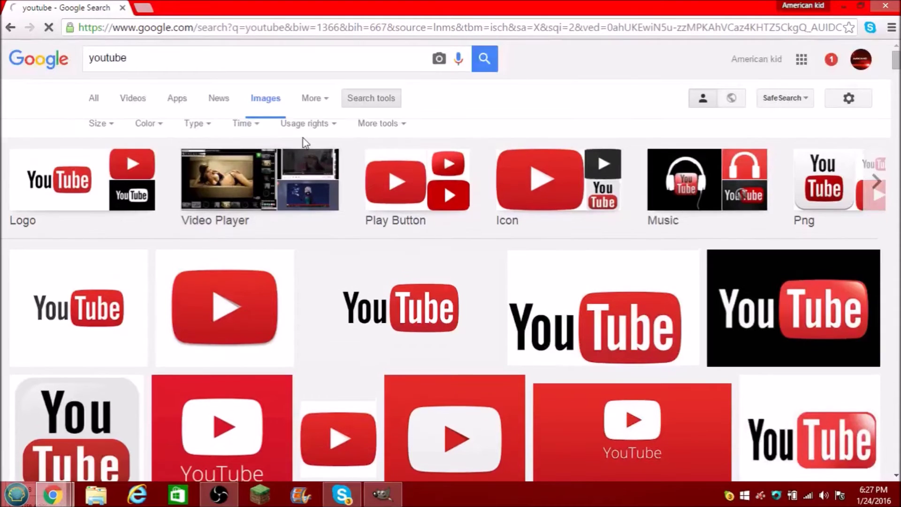
pyautogui.click(146, 134)
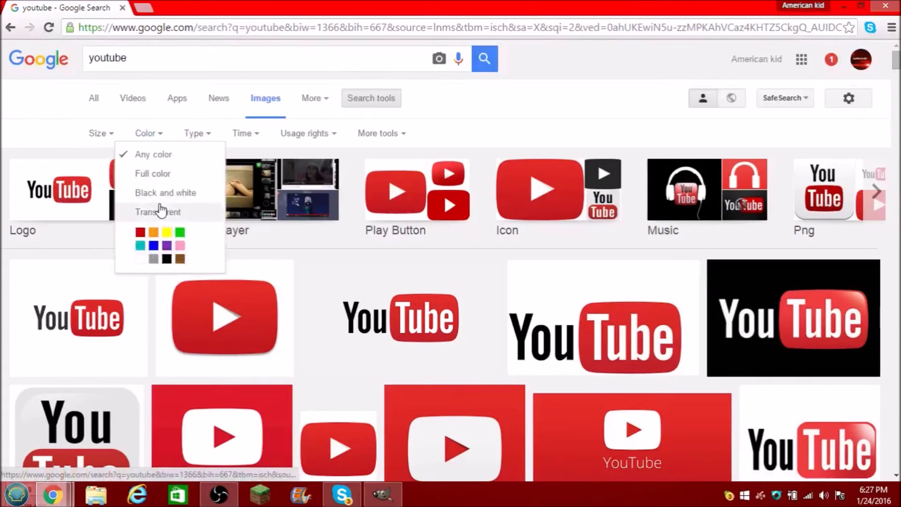
pyautogui.click(160, 212)
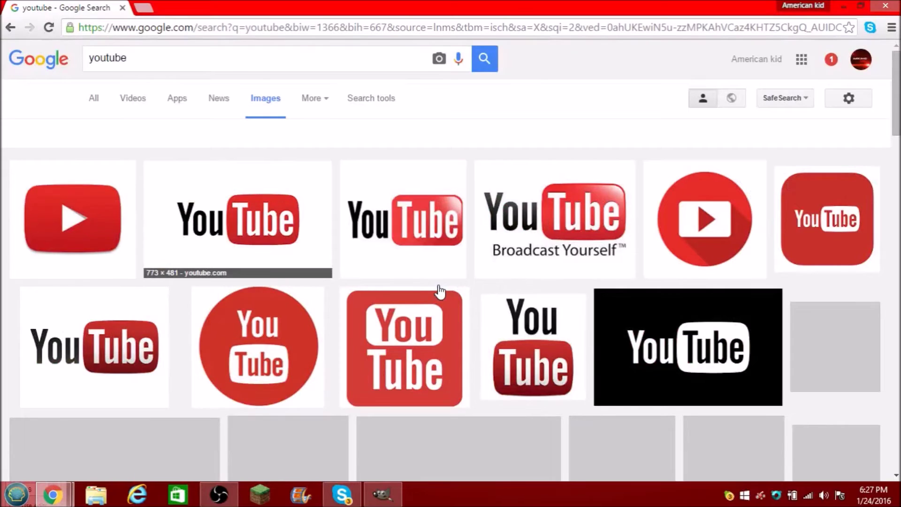
pyautogui.click(319, 254)
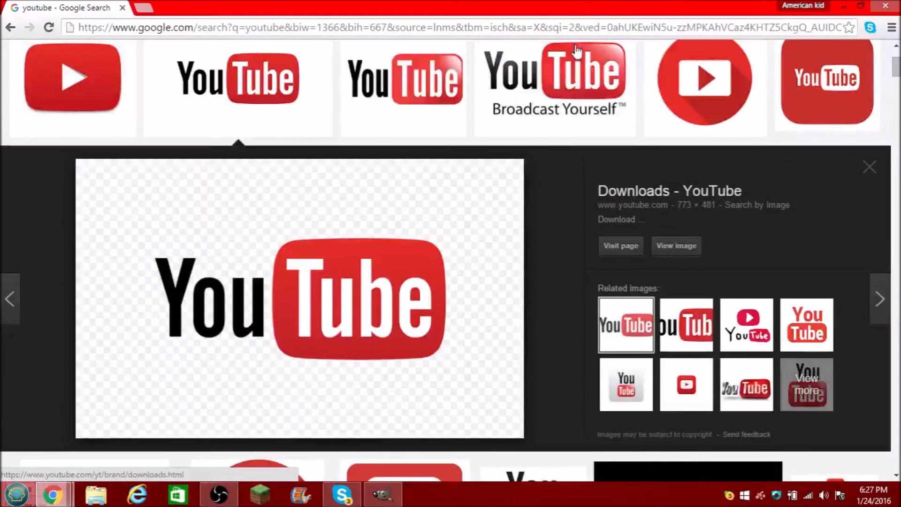
pyautogui.doubleClick(591, 5)
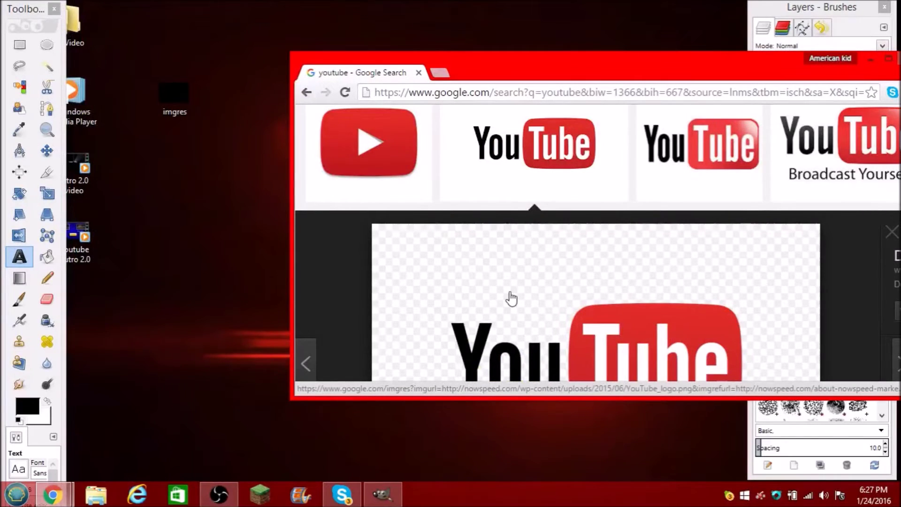
# Step: Visit the YouTube logo's source page, return to the results, and preview the logo again
pyautogui.click(540, 330)
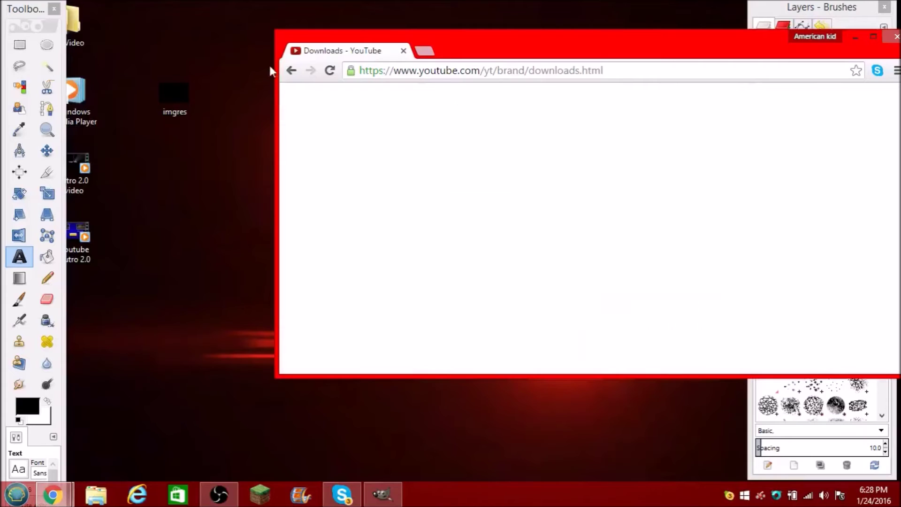
pyautogui.click(291, 70)
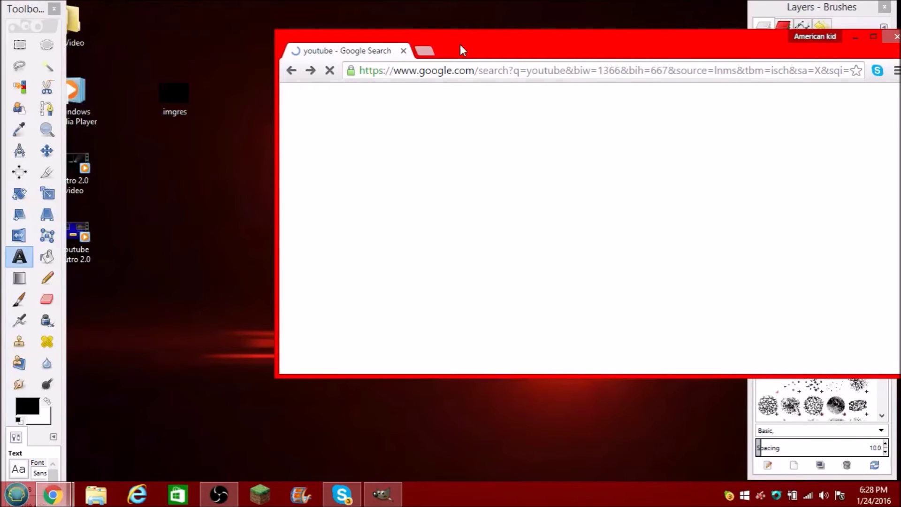
pyautogui.moveTo(459, 44); pyautogui.dragTo(381, 55)
pyautogui.scroll(-2, 432, 322)
pyautogui.scroll(1, 461, 312)
pyautogui.scroll(1, 462, 297)
pyautogui.click(437, 298)
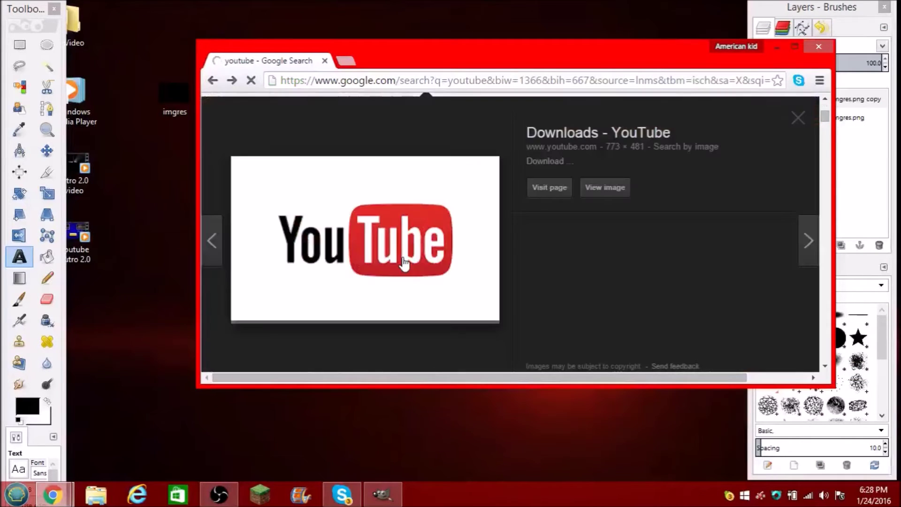
pyautogui.click(404, 264)
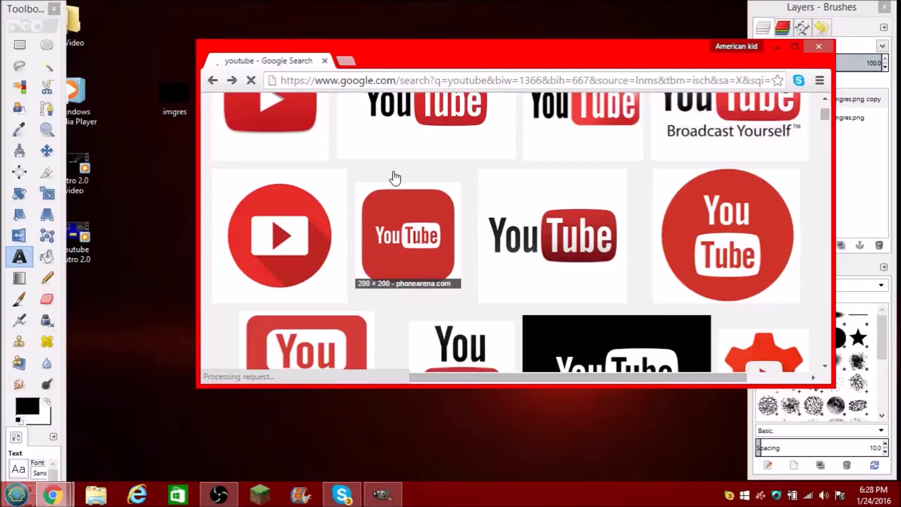
# Step: Reposition the saved YouTube logo file on the desktop and maximize Chrome
pyautogui.click(161, 248)
pyautogui.moveTo(176, 228); pyautogui.dragTo(239, 191)
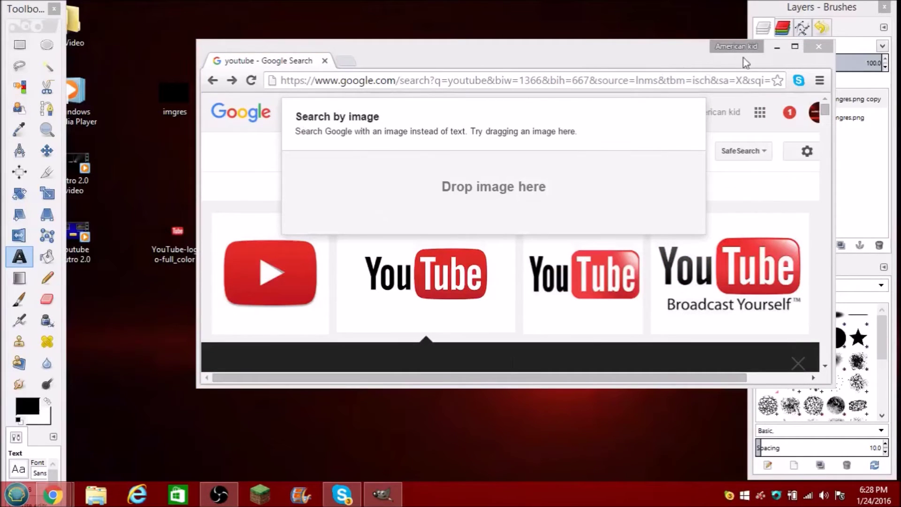
pyautogui.click(795, 47)
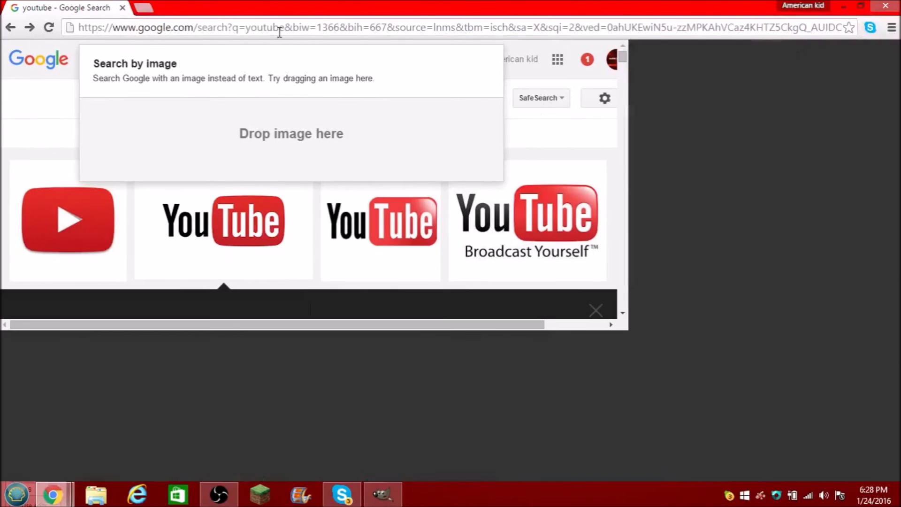
pyautogui.scroll(5, 330, 98)
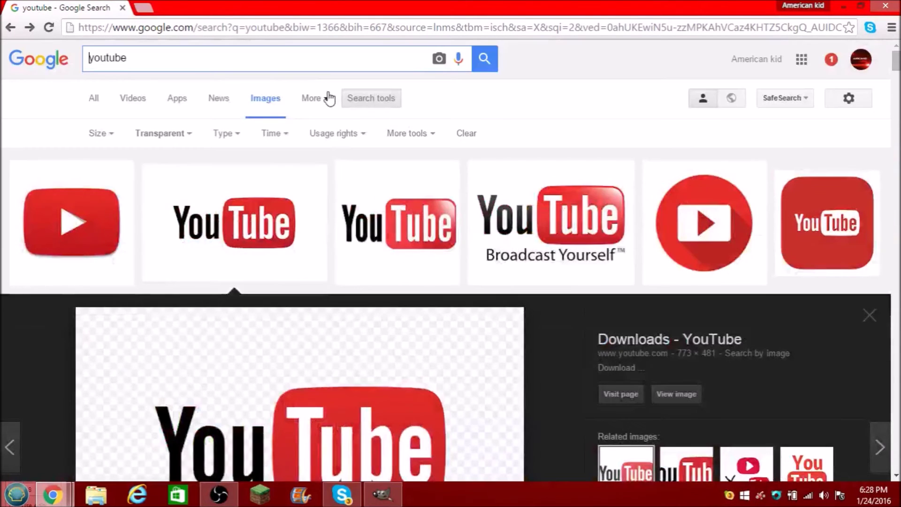
# Step: Replace the search with 'twi', minimize Chrome, and move the logo file to the lower-left
pyautogui.doubleClick(195, 56)
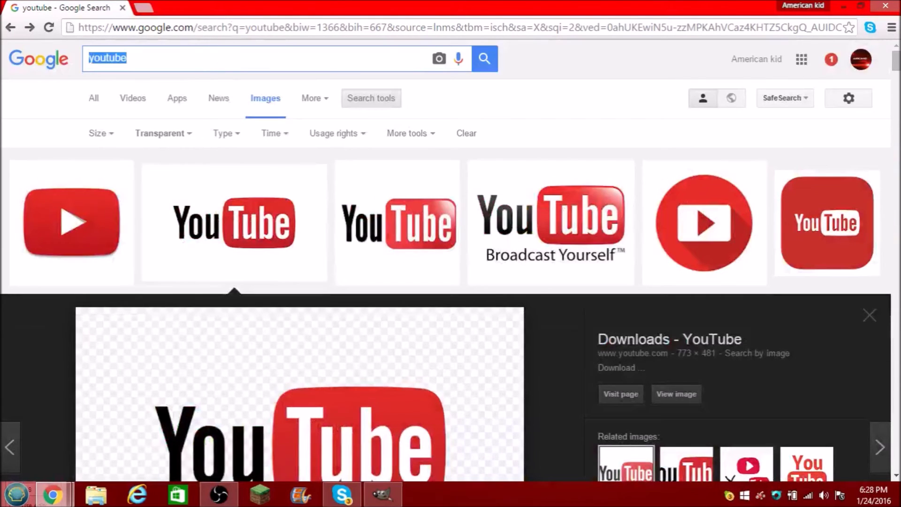
pyautogui.write('twi')
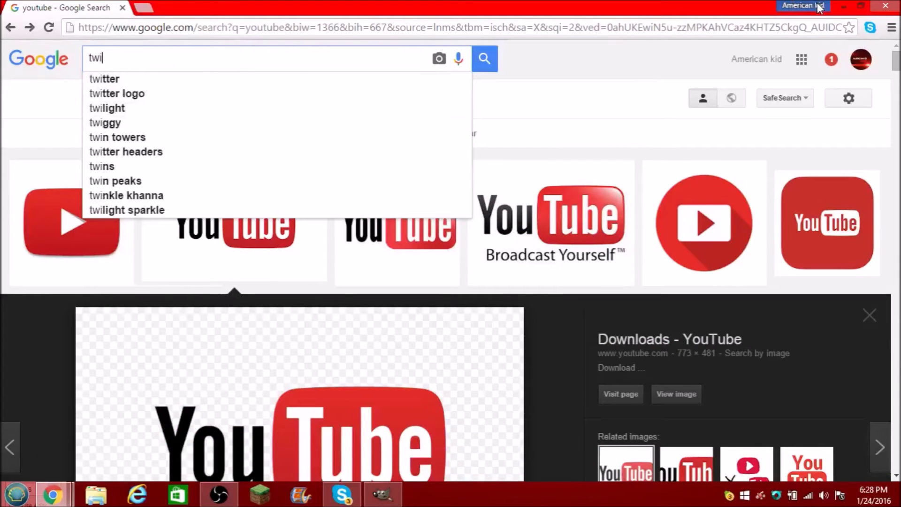
pyautogui.click(844, 6)
pyautogui.moveTo(177, 234); pyautogui.dragTo(9, 323)
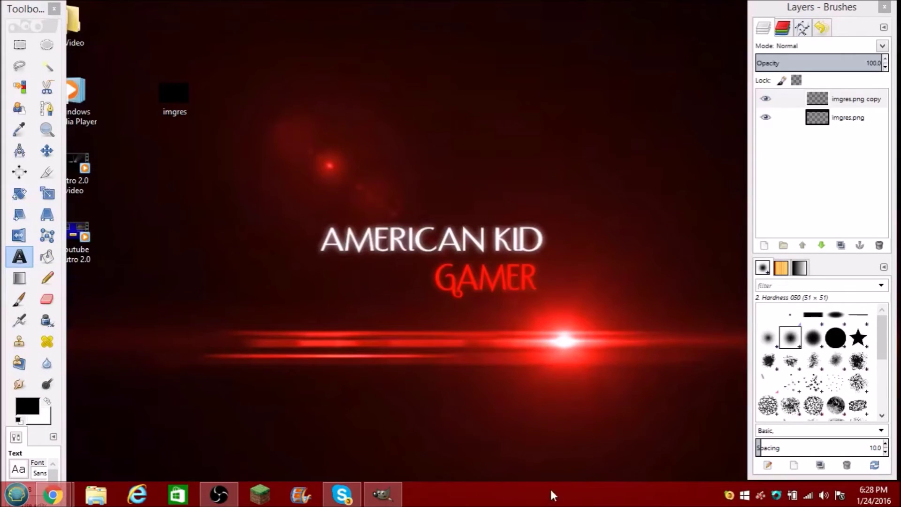
# Step: Drop YouTube-logo-full_color.png onto the GIMP canvas as a layer and scale it toward 64×48
pyautogui.click(378, 492)
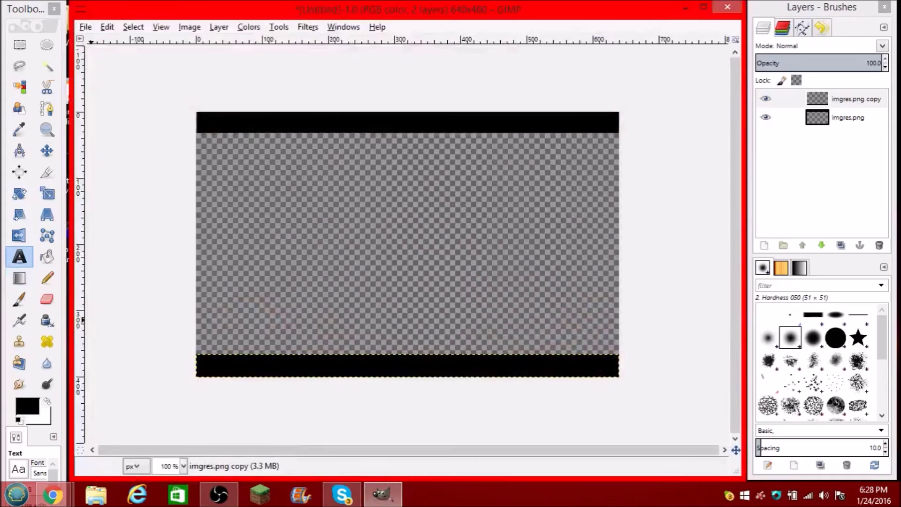
pyautogui.moveTo(412, 185); pyautogui.dragTo(398, 175)
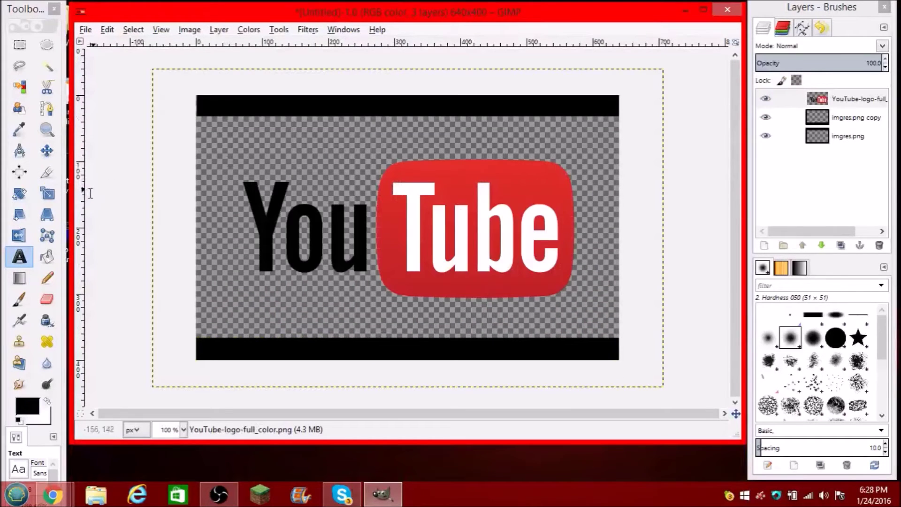
pyautogui.click(47, 193)
pyautogui.click(281, 191)
pyautogui.moveTo(150, 71); pyautogui.dragTo(620, 355)
# Step: Apply the 64×48 scale and move the logo to the lower-left corner above the bottom bar
pyautogui.click(362, 425)
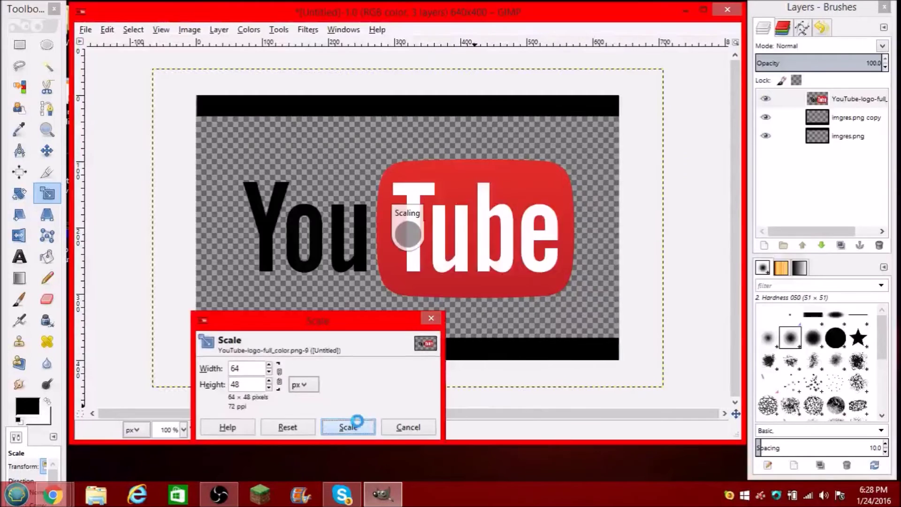
pyautogui.click(46, 151)
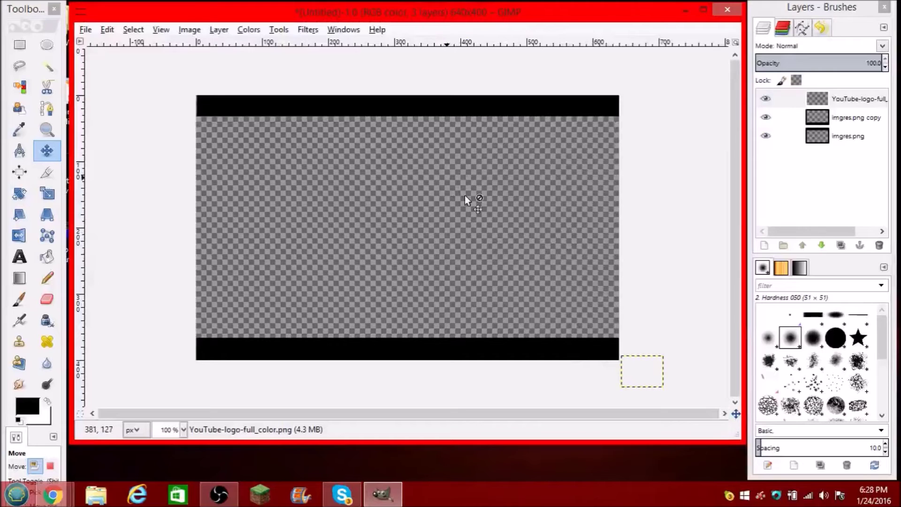
pyautogui.moveTo(644, 371); pyautogui.dragTo(227, 350)
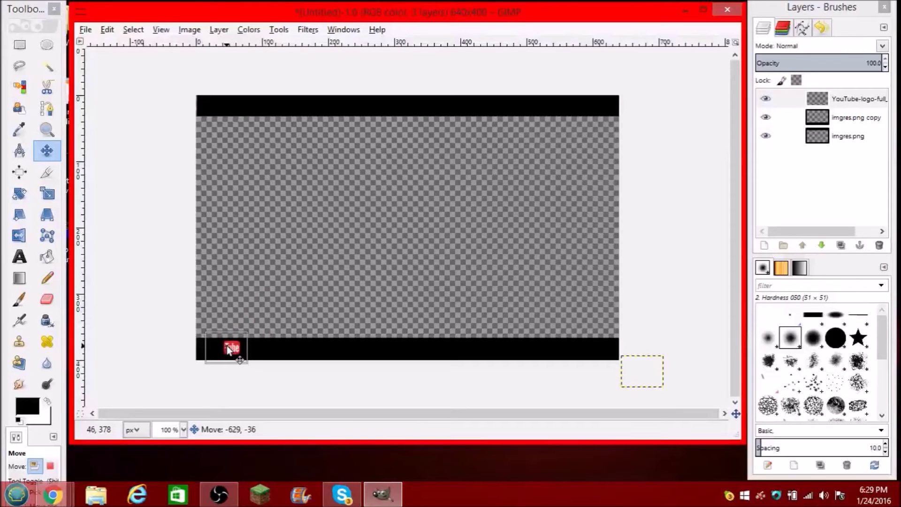
pyautogui.moveTo(228, 349); pyautogui.dragTo(215, 326)
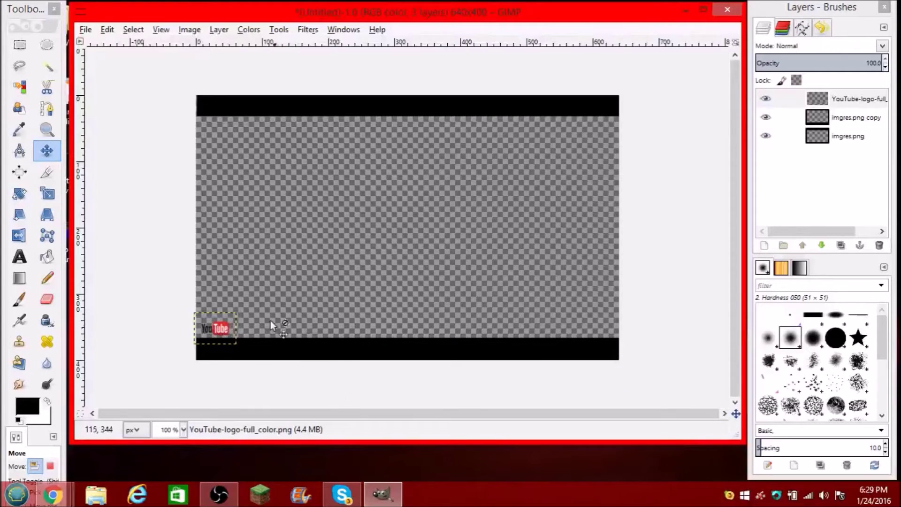
pyautogui.click(20, 263)
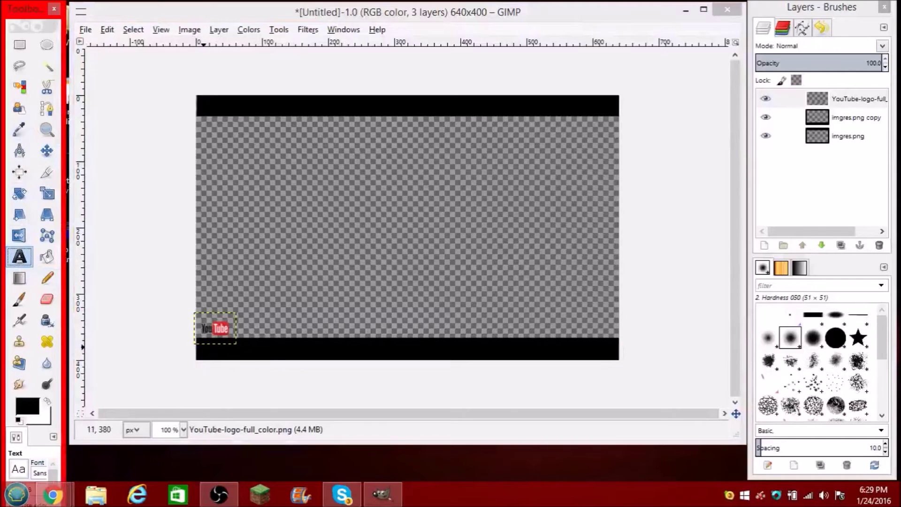
# Step: Type the channel's @ handle in white (ffffff) text in a box on the bottom black bar
pyautogui.moveTo(198, 340); pyautogui.dragTo(342, 355)
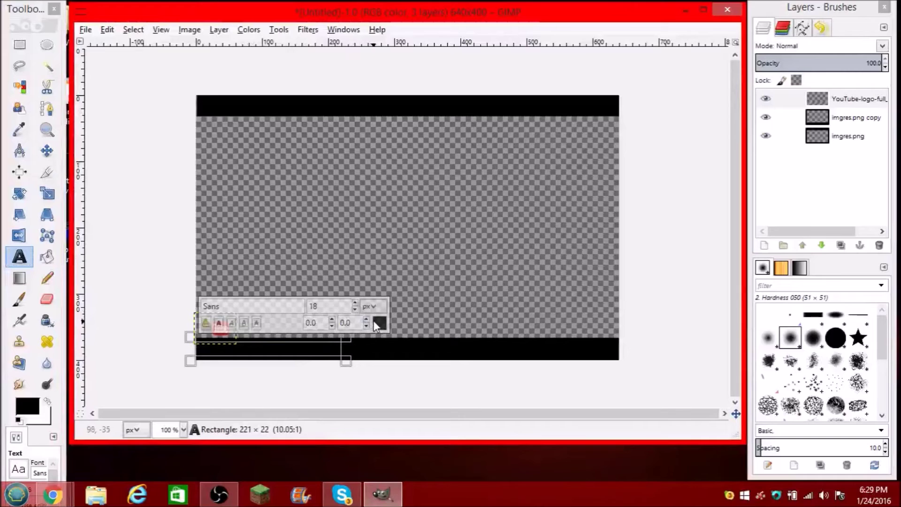
pyautogui.click(378, 323)
pyautogui.moveTo(338, 308); pyautogui.dragTo(401, 412)
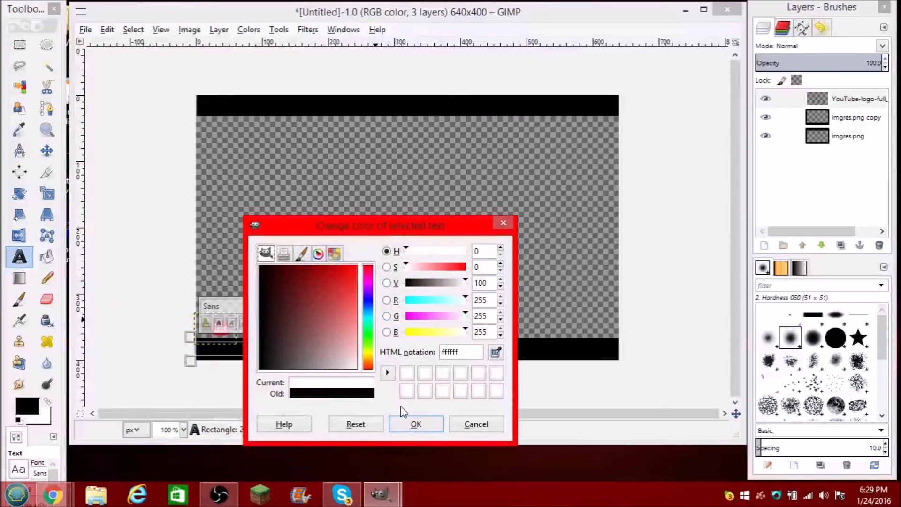
pyautogui.click(412, 424)
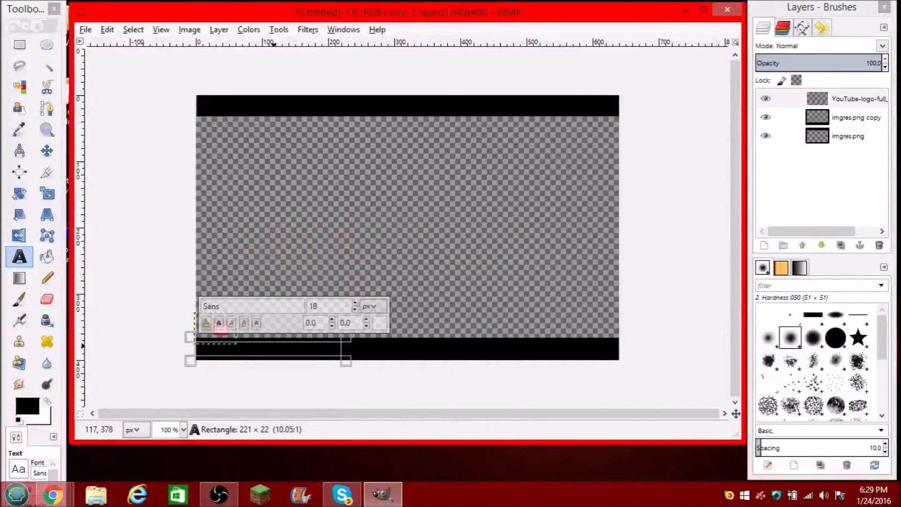
pyautogui.write('@')
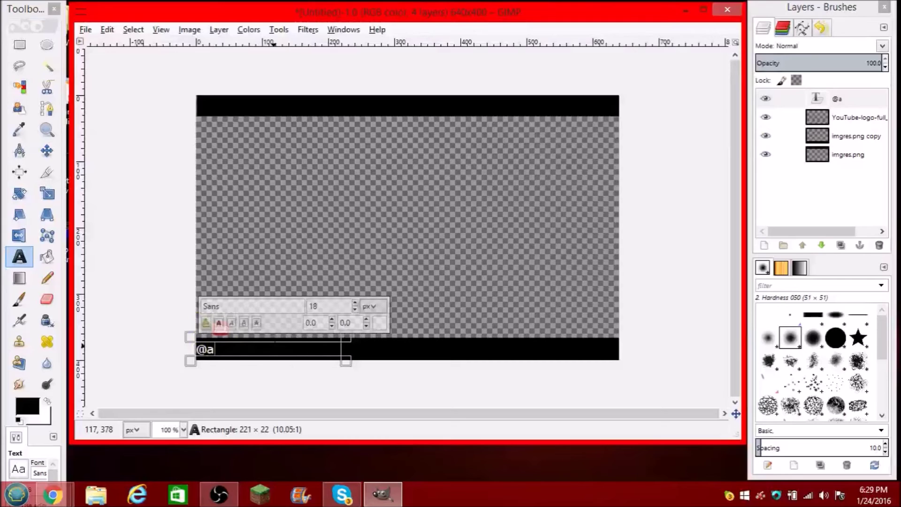
pyautogui.write('americankidgamer')
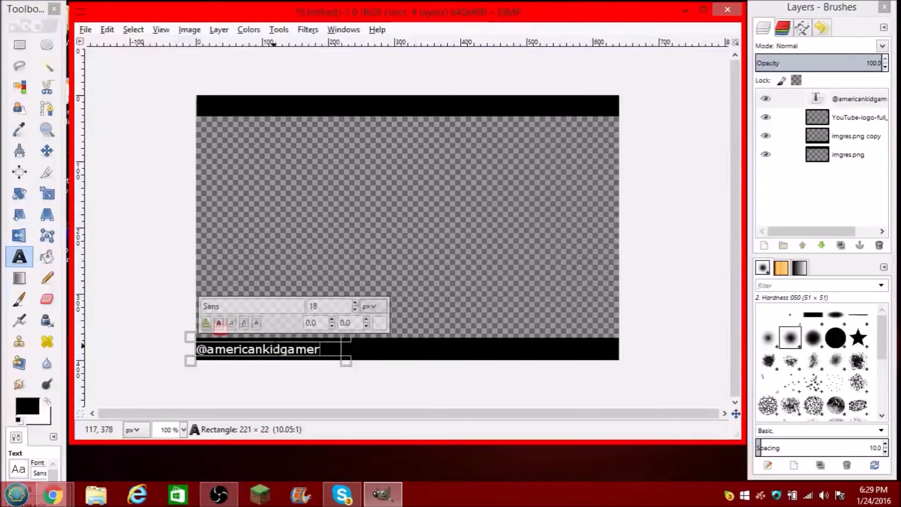
pyautogui.click(395, 372)
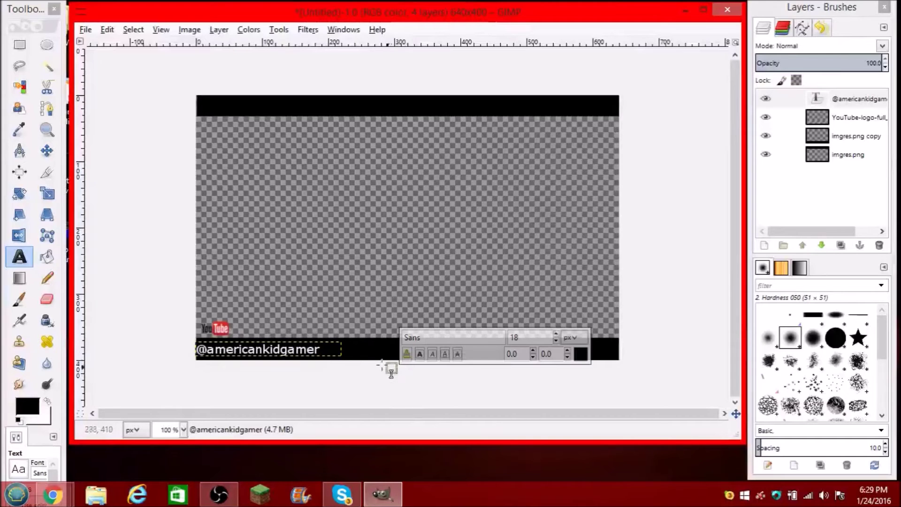
pyautogui.click(38, 151)
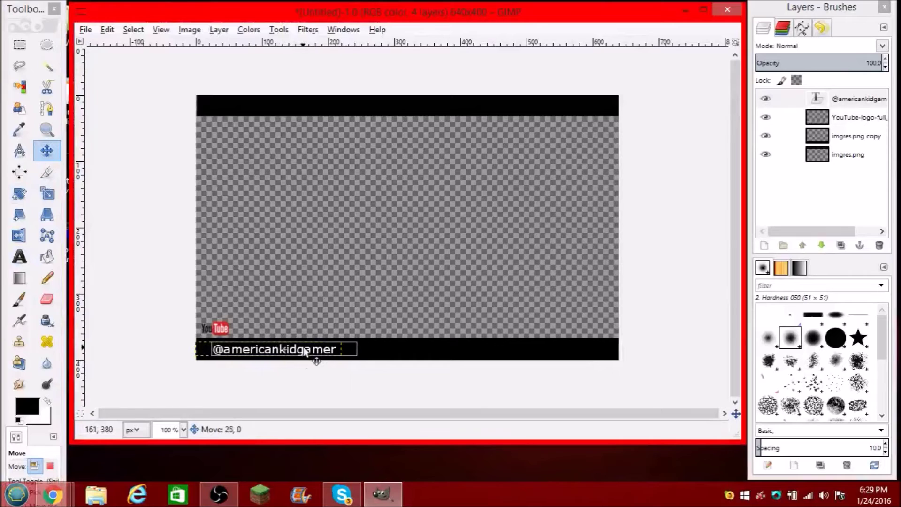